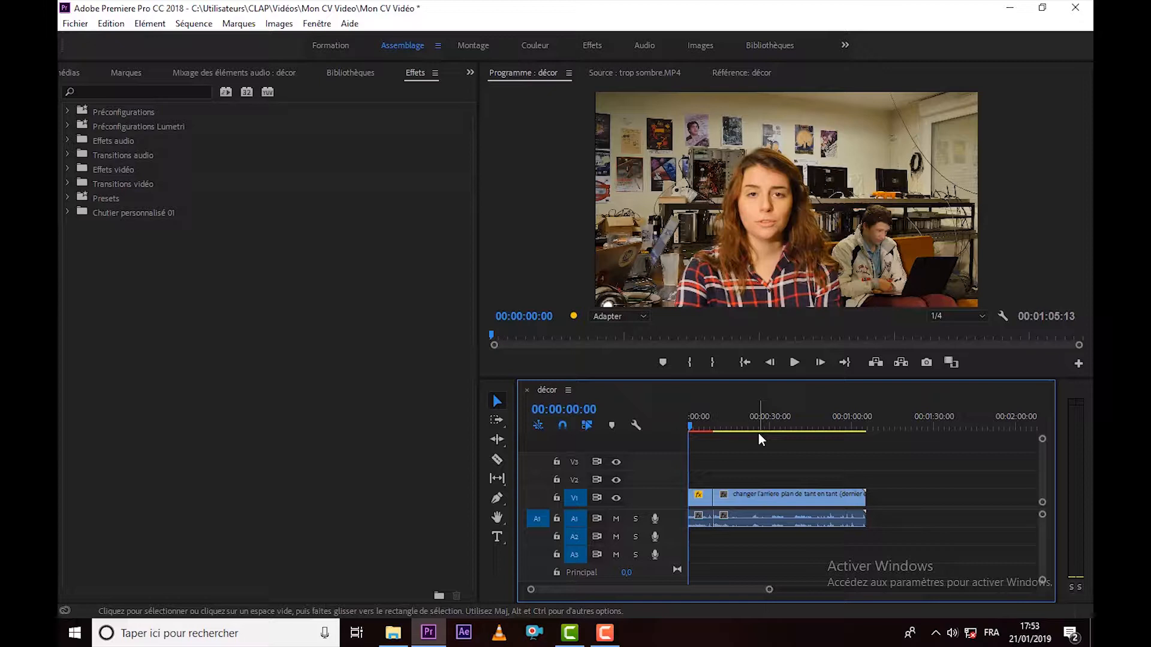
Select the first clip, décor.MP4, on track V1 and display its effect options.
left_click(703, 495)
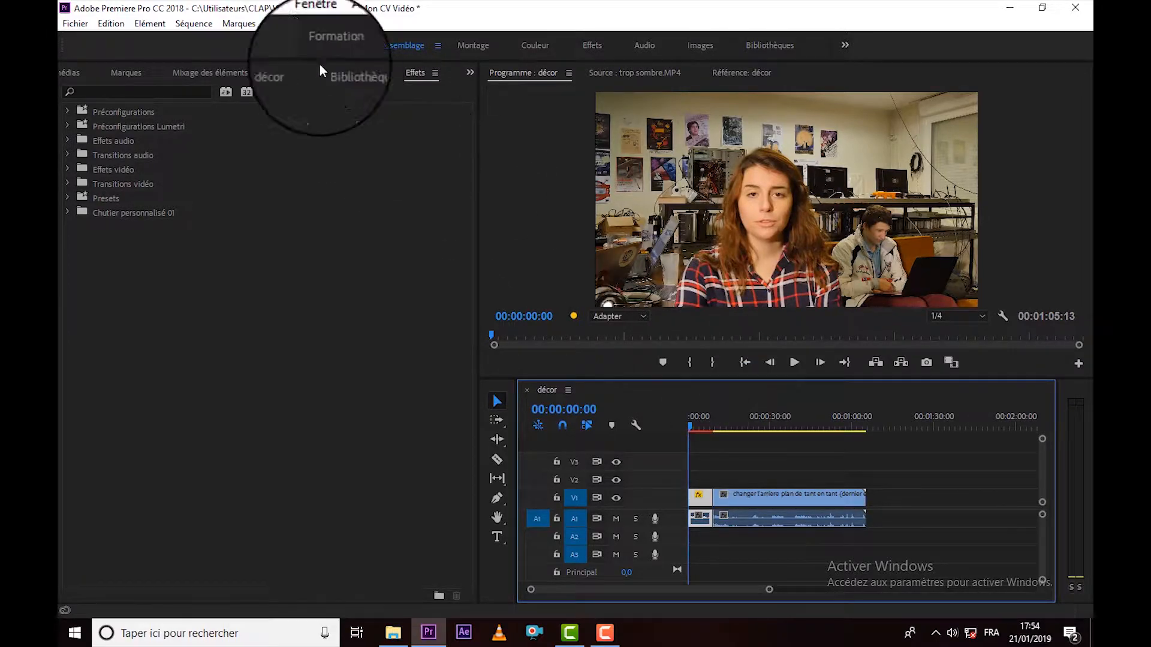
left_click(317, 24)
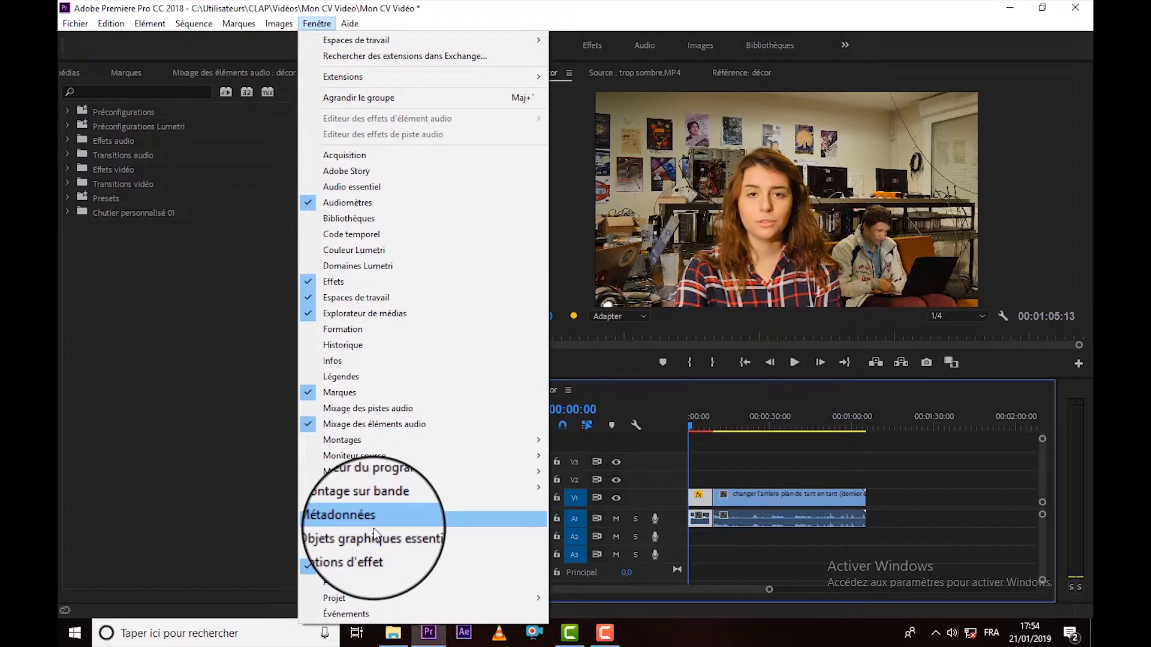
left_click(372, 552)
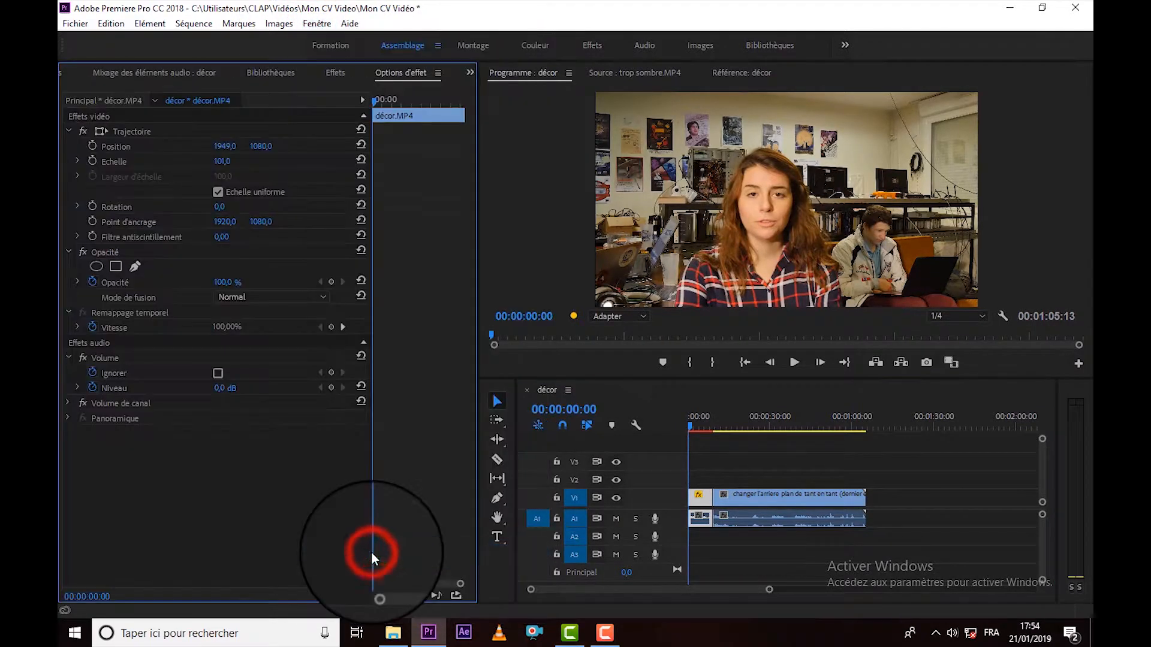
left_click(693, 503)
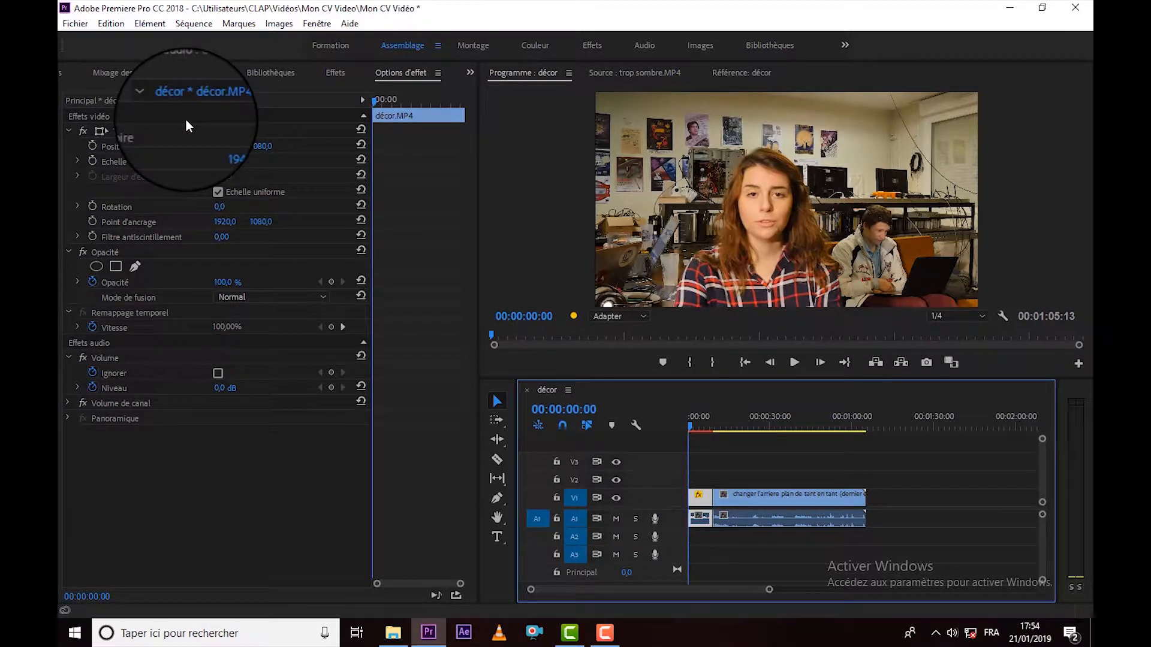
Set the position of the décor.MP4 clip to 1861, 1068.
left_click(120, 148)
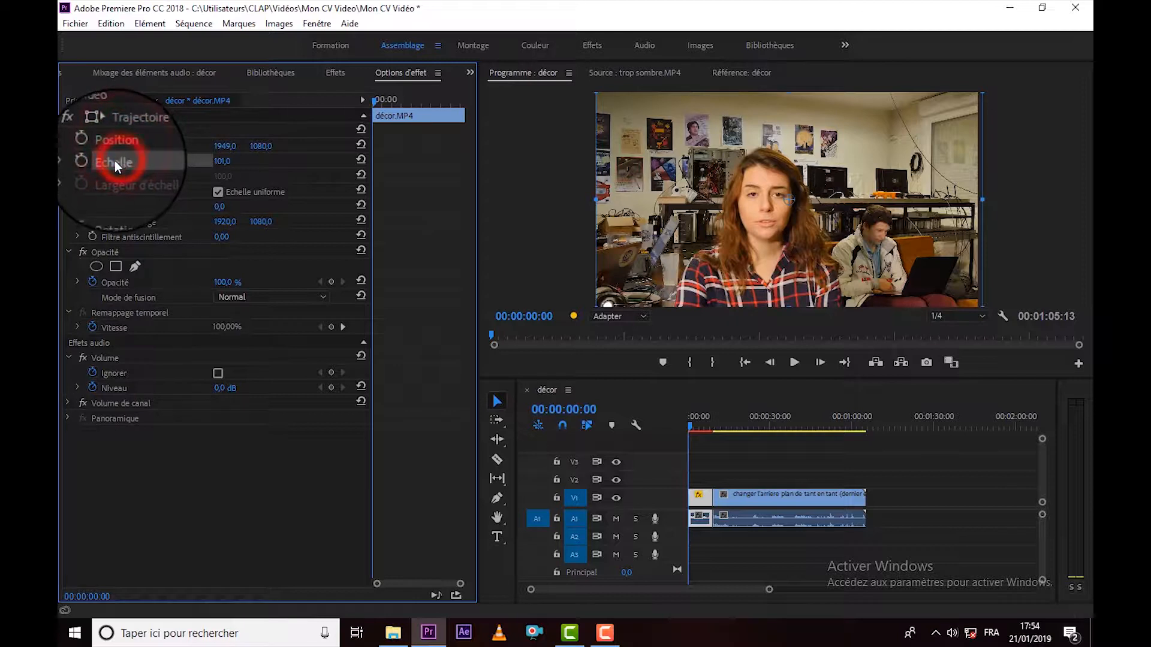
left_click(111, 153)
left_click(113, 150)
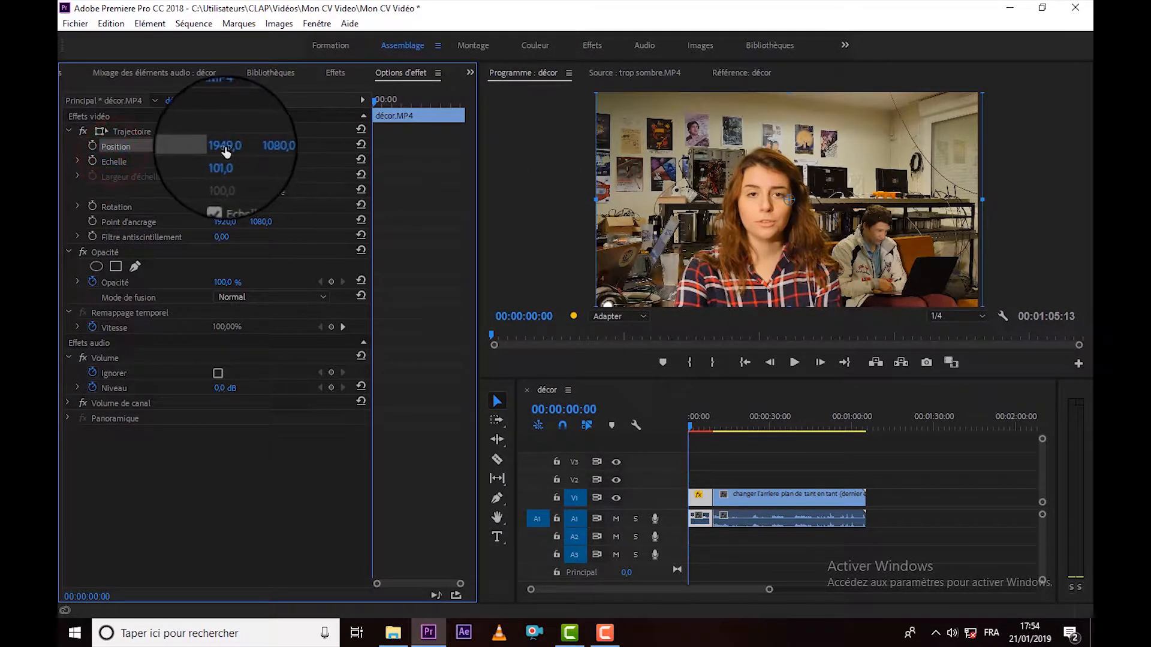
mouse_move(225, 151)
left_mouse_down()
mouse_move(95, 156)
mouse_move(325, 146)
left_mouse_up()
left_click(270, 149)
type("1030")
key("Return")
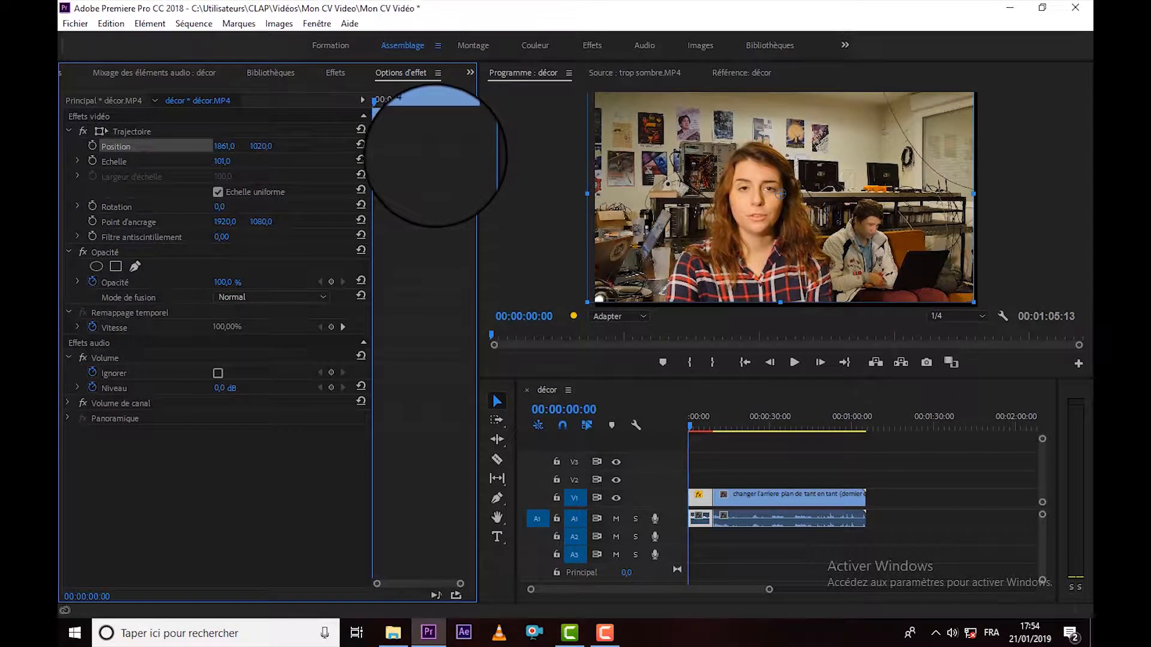
left_click_drag(441, 151, 469, 143)
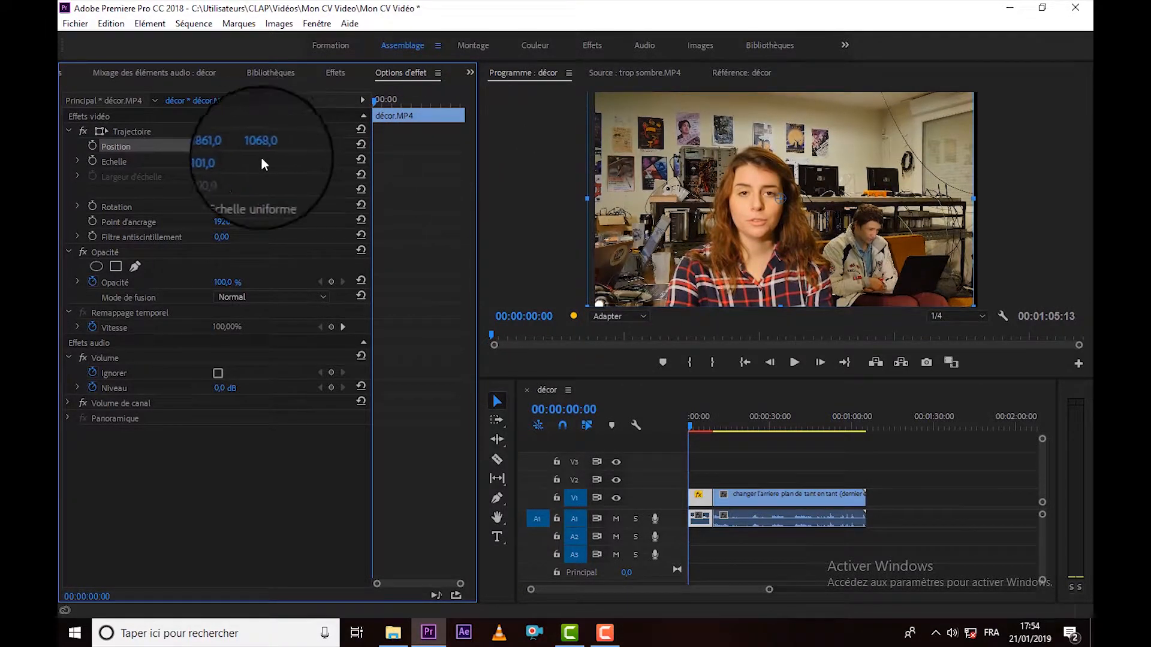
Scale the décor.MP4 clip to 127, set its horizontal position to 1393, and deselect it.
mouse_move(223, 160)
left_mouse_down()
mouse_move(245, 161)
mouse_move(201, 161)
mouse_move(243, 160)
mouse_move(242, 149)
left_mouse_up()
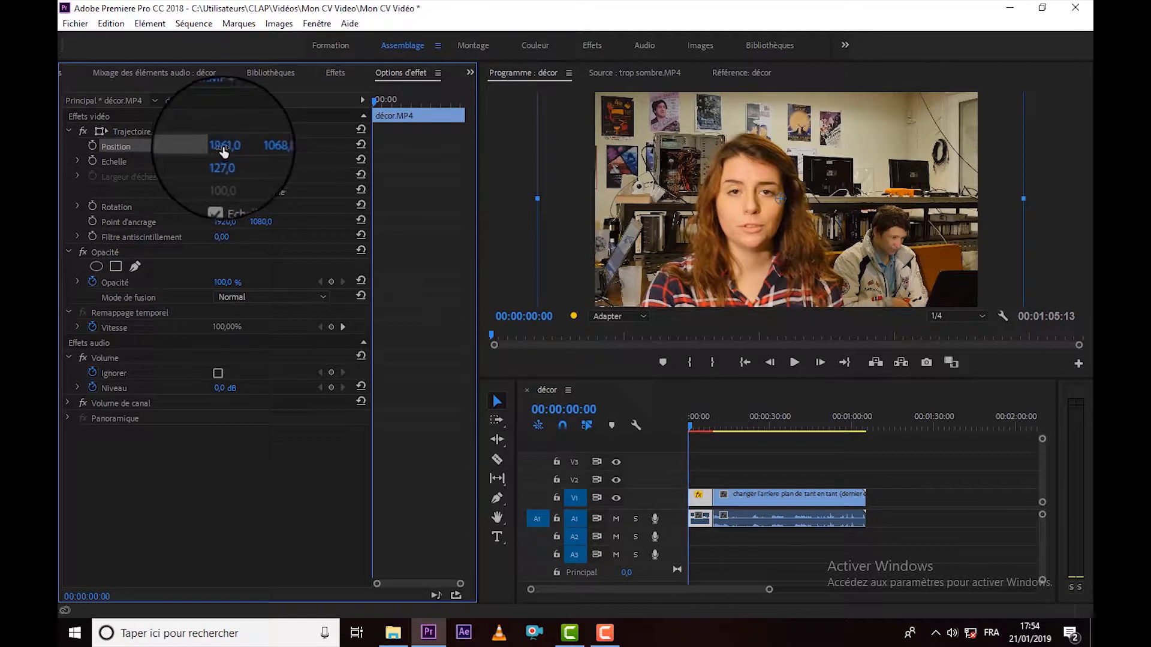
left_click_drag(223, 151, 67, 146)
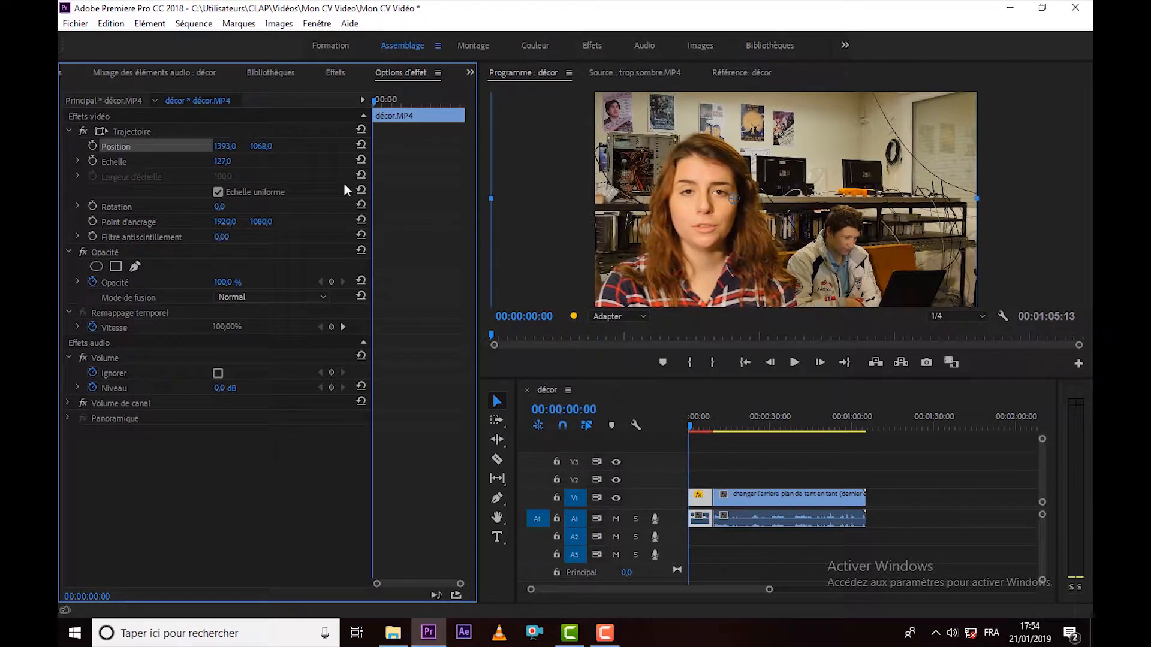
left_click(915, 462)
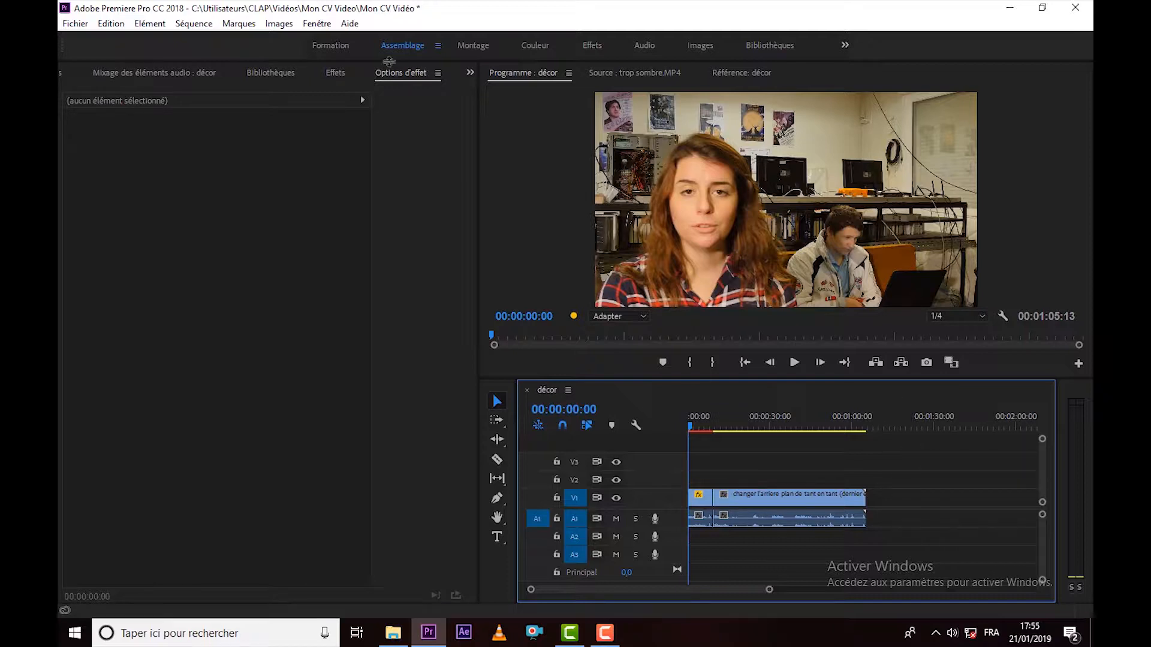
Place trop sombre.MP4 from the project media at the end of track V1 and move the playhead to 00:01:08:05 within it.
left_click(470, 72)
left_click(496, 90)
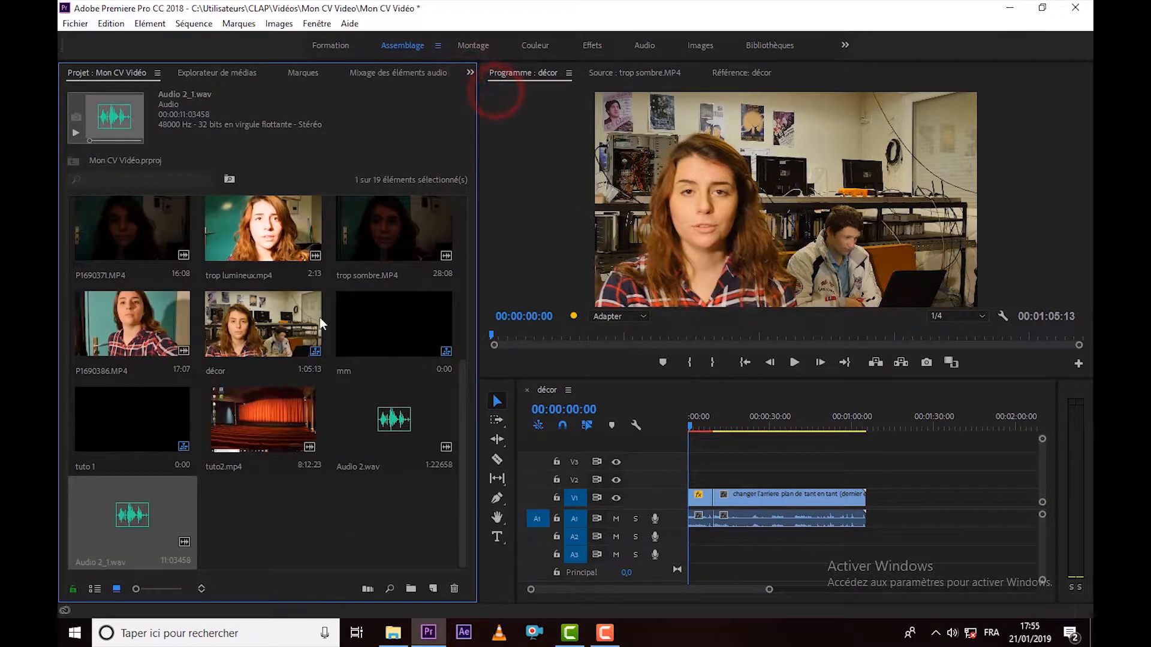
double_click(414, 231)
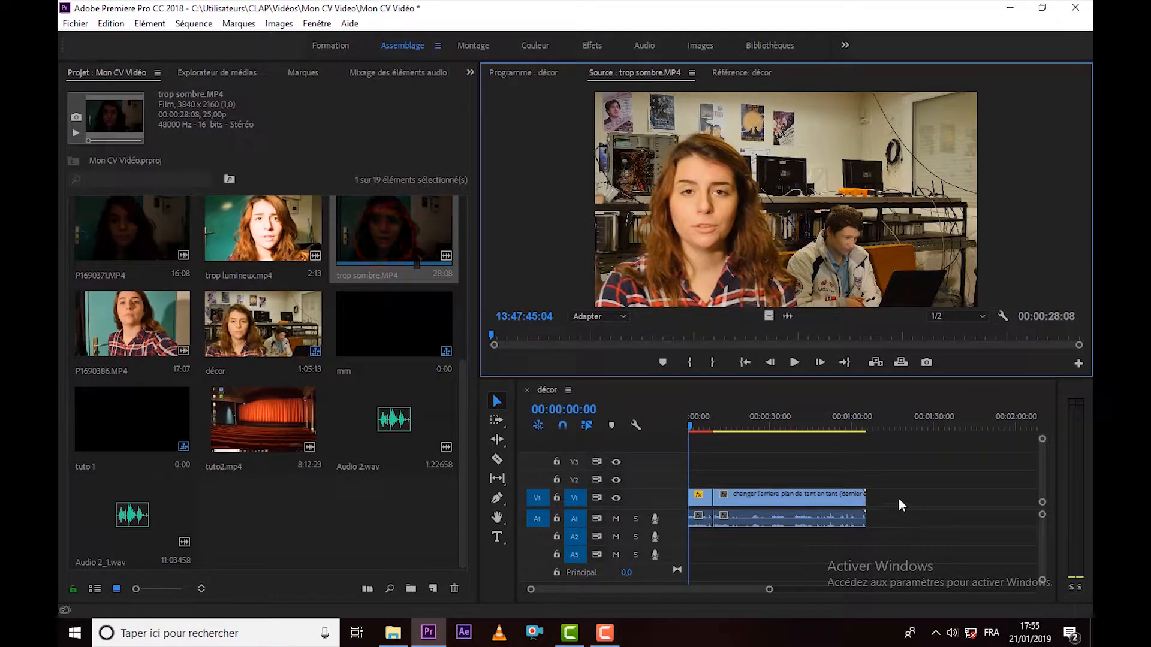
left_click_drag(394, 231, 946, 499)
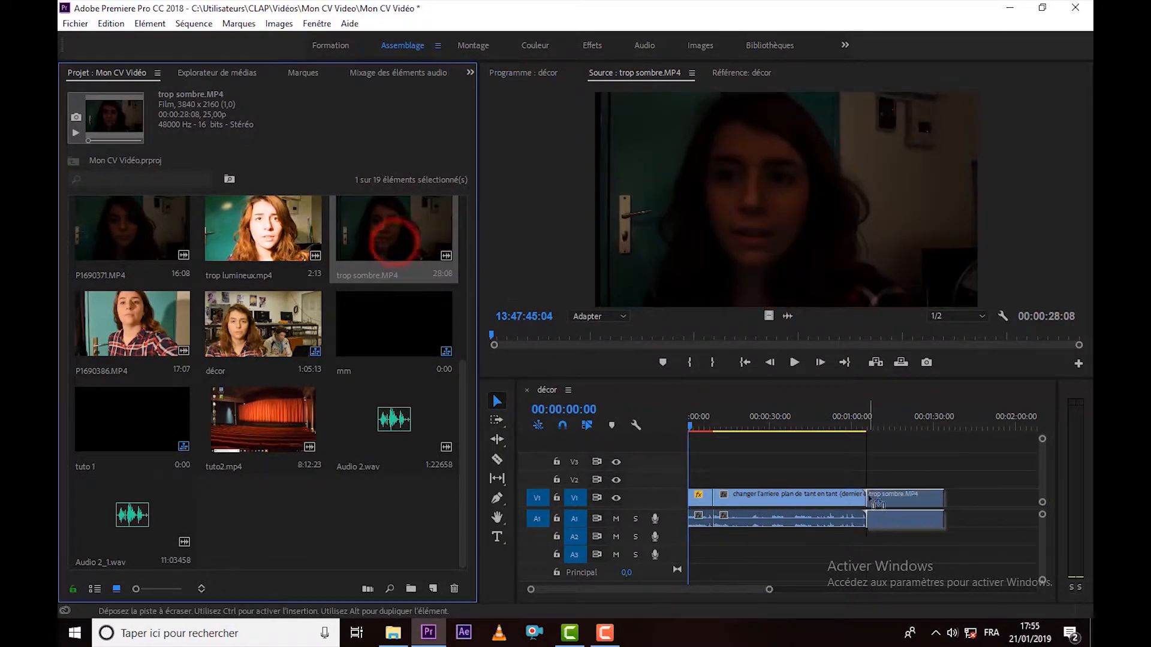
left_click(875, 423)
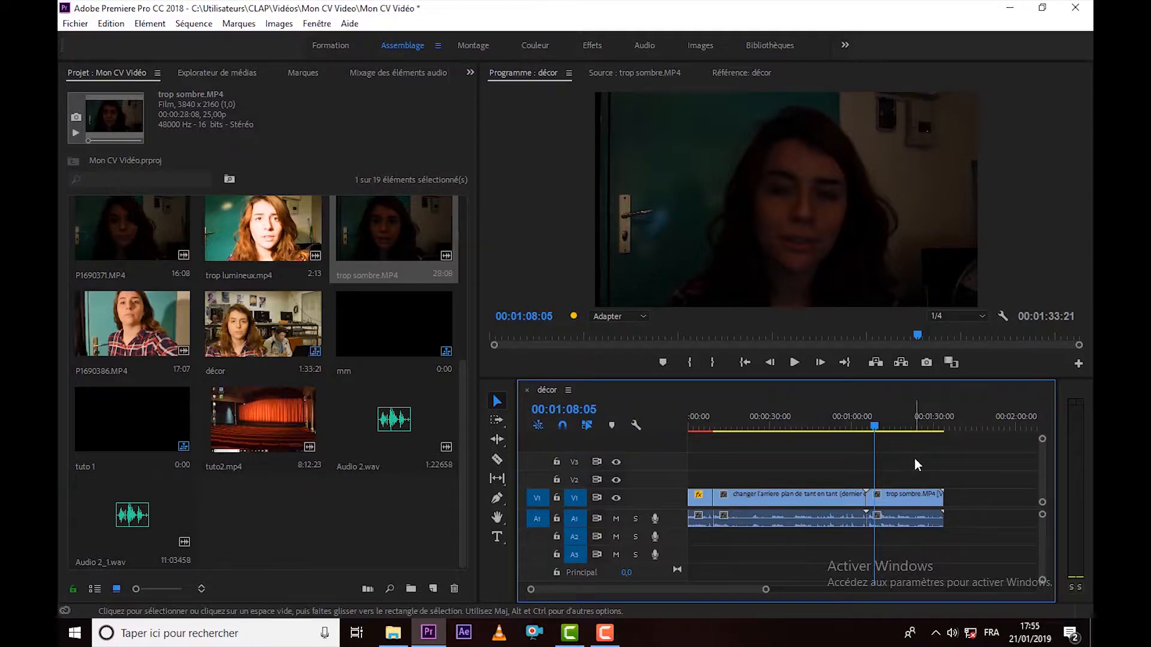
Search the effects for "lumino" and apply Luminosité et contraste to the trop sombre.MP4 clip on the timeline.
left_click(904, 498)
left_click(305, 24)
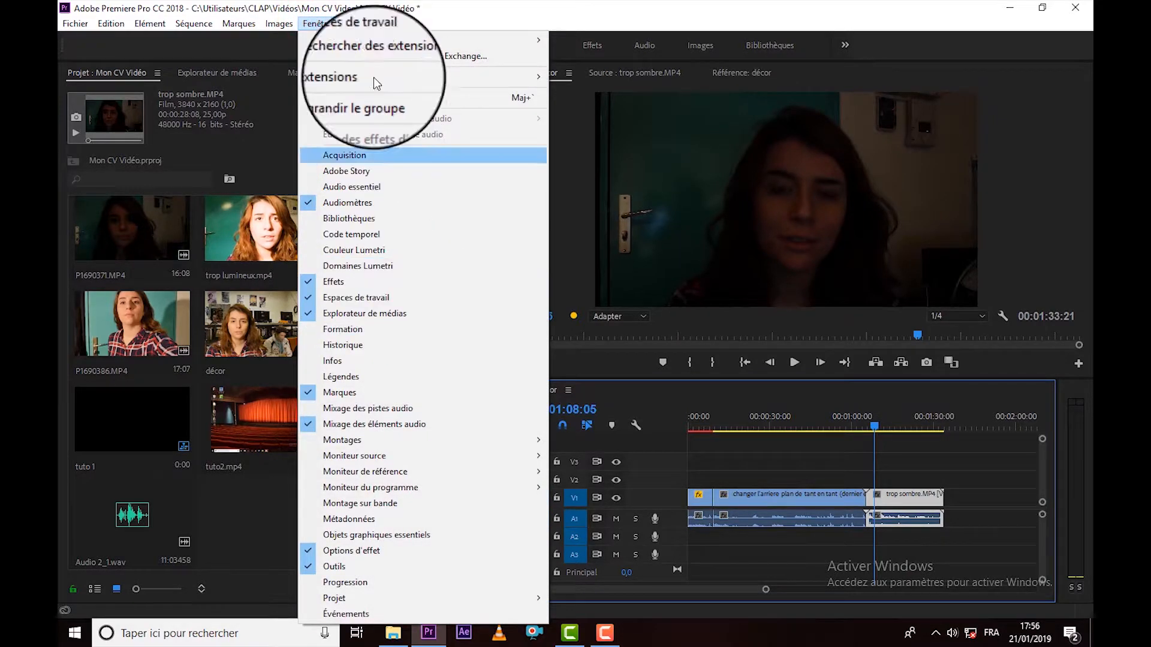
left_click(320, 25)
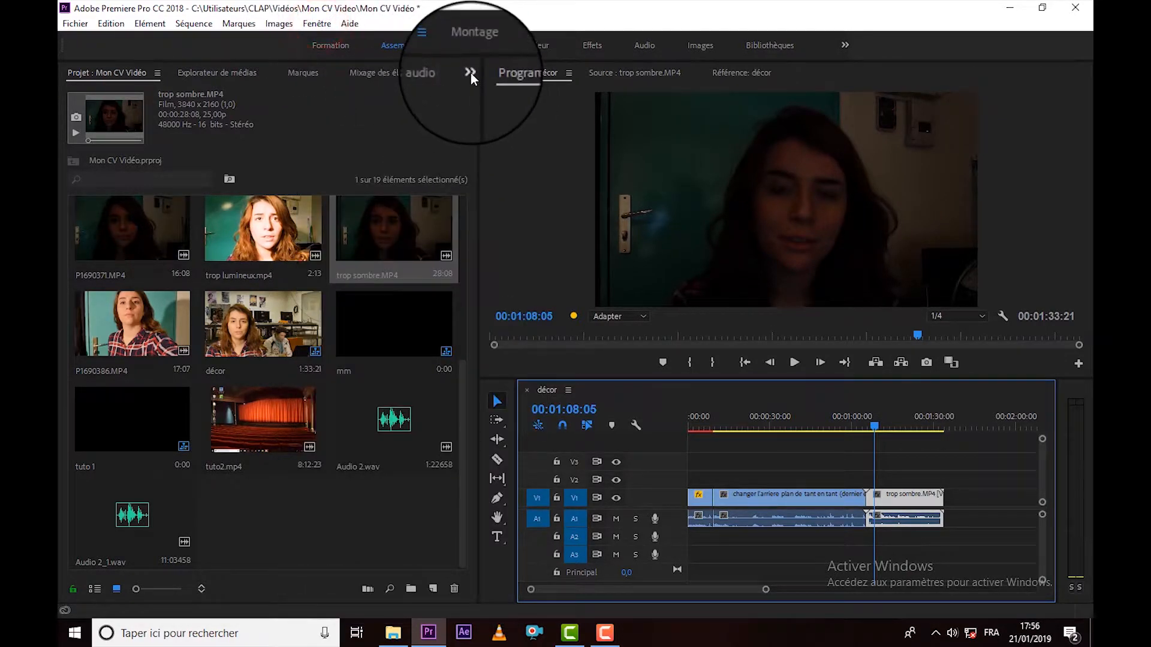
left_click(470, 73)
left_click(503, 169)
left_click(177, 94)
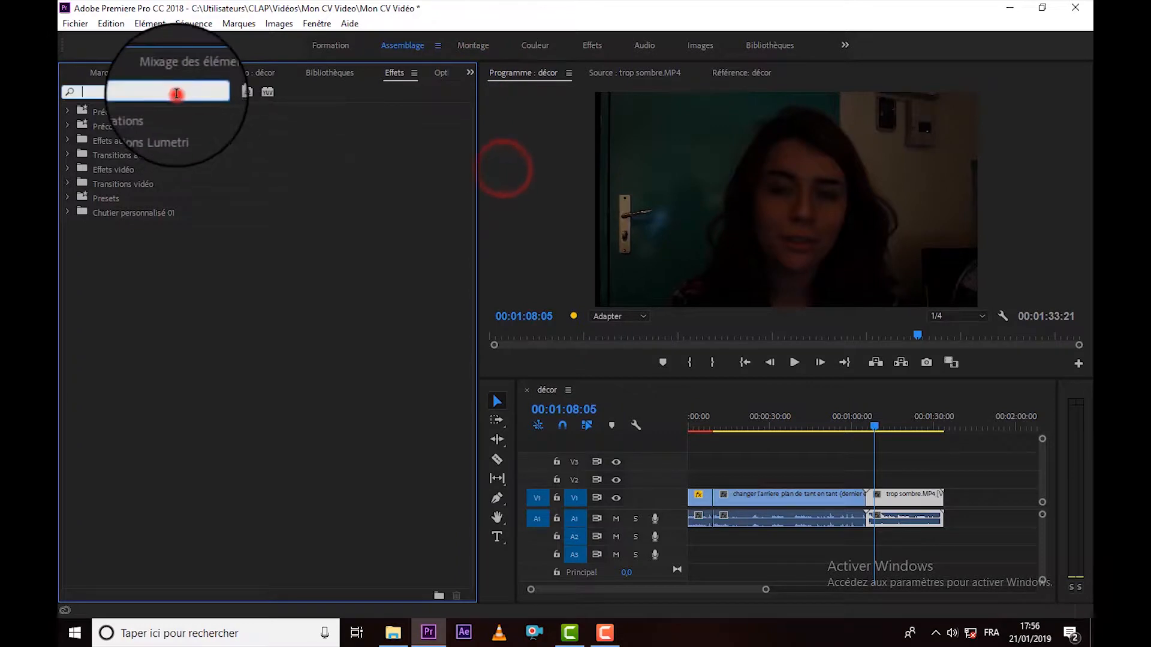
type("lumino")
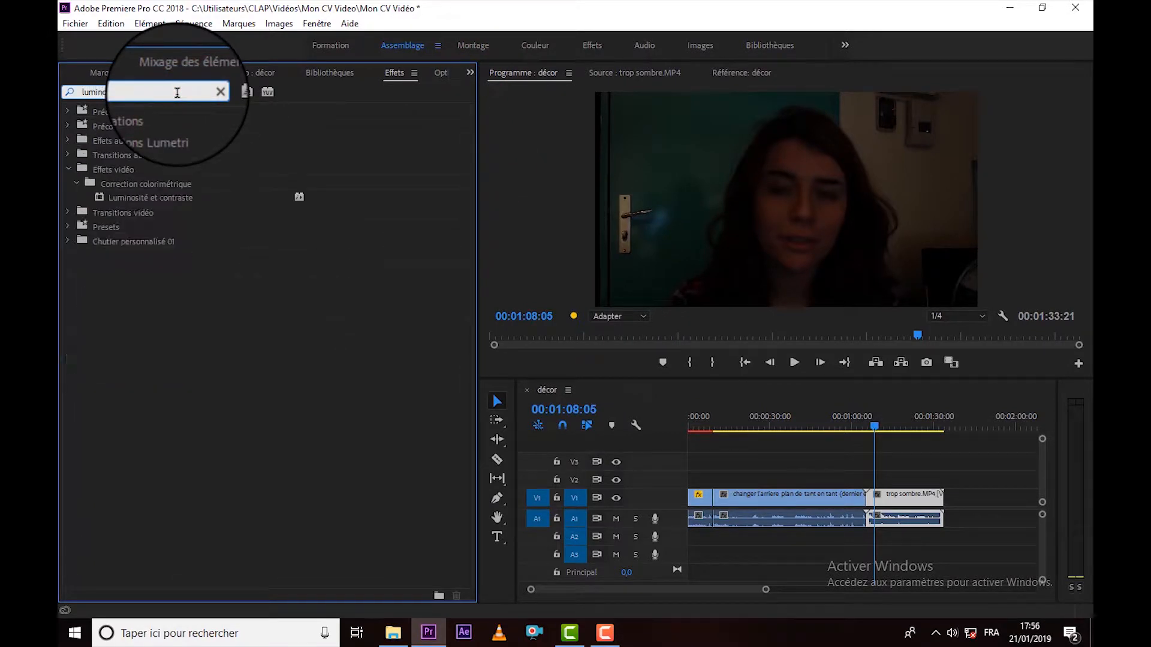
left_click(133, 198)
left_click_drag(864, 367, 903, 525)
Set Luminosité to 23 in the Luminosité et contraste effect of the trop sombre.MP4 clip.
left_click(901, 499)
left_click(471, 74)
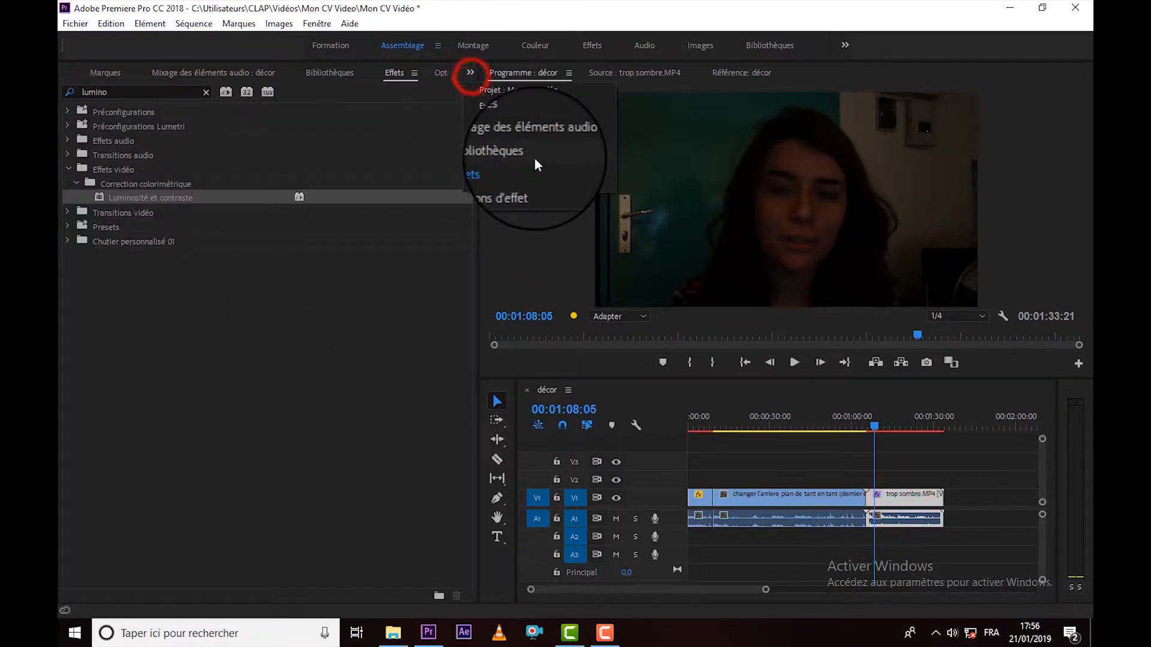
left_click(521, 181)
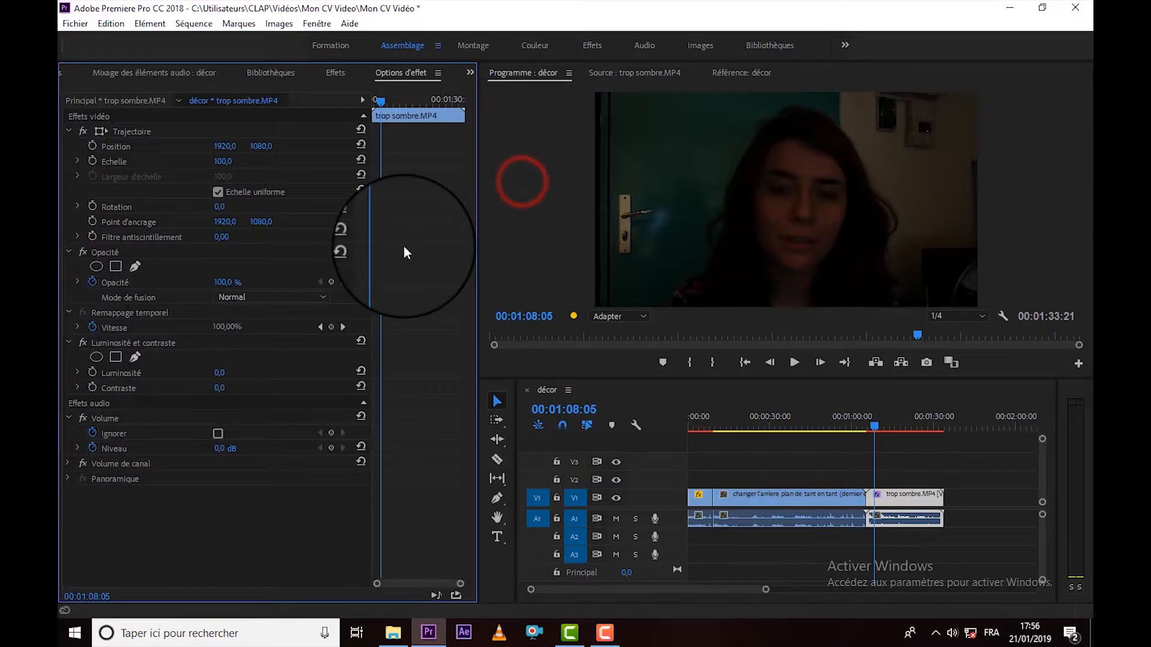
left_click(161, 349)
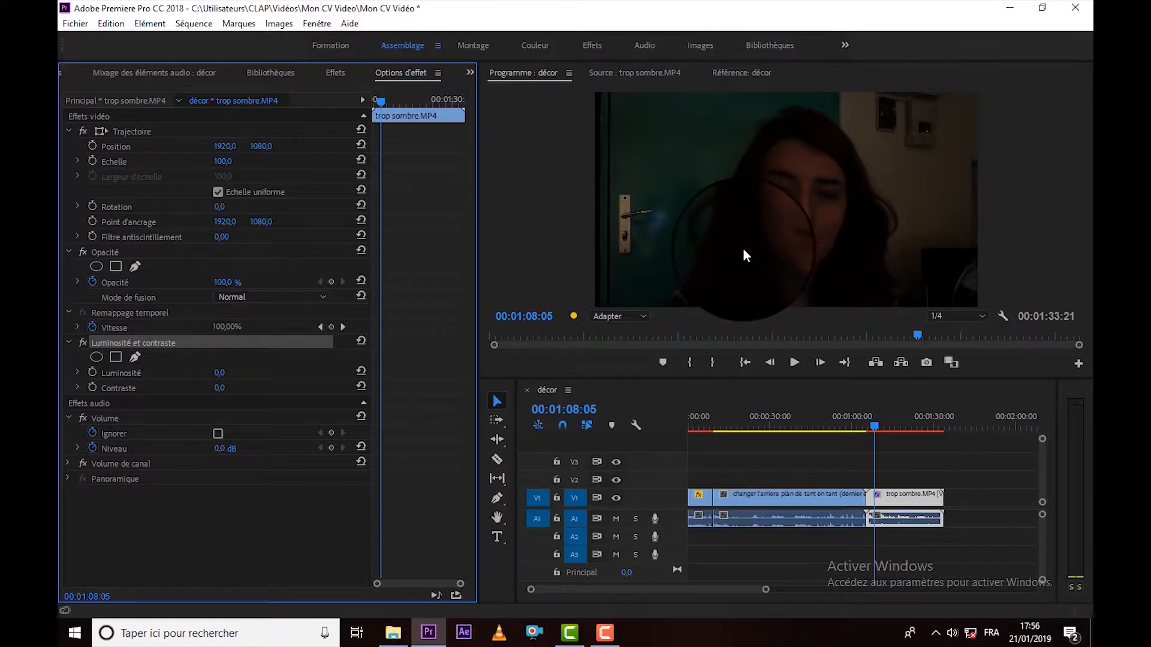
left_click(220, 372)
left_click_drag(226, 371, 316, 371)
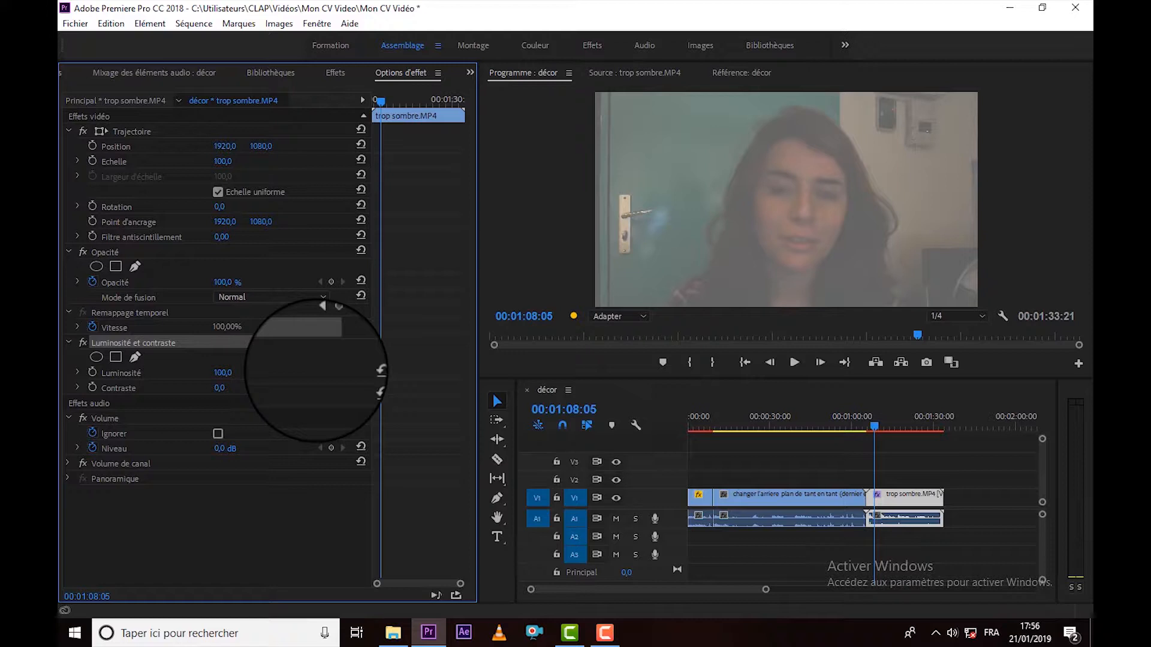
left_click_drag(316, 370, 268, 376)
left_click_drag(272, 375, 262, 376)
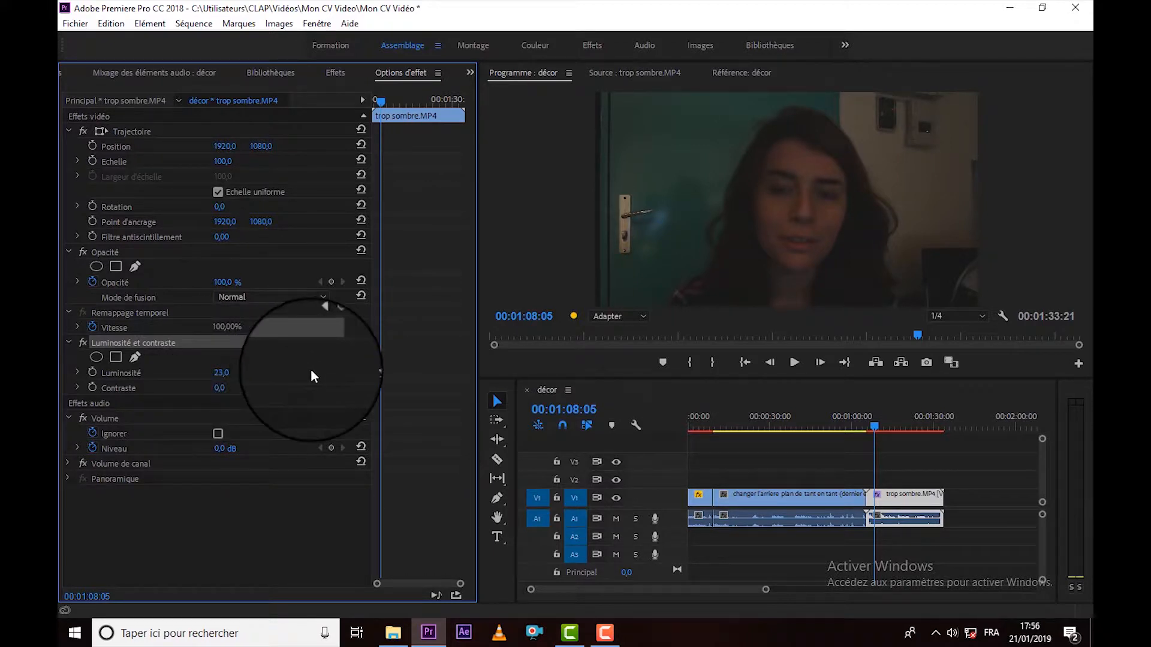
Toggle the Luminosité et contraste effect off and on to compare the picture before and after brightening.
left_click(85, 347)
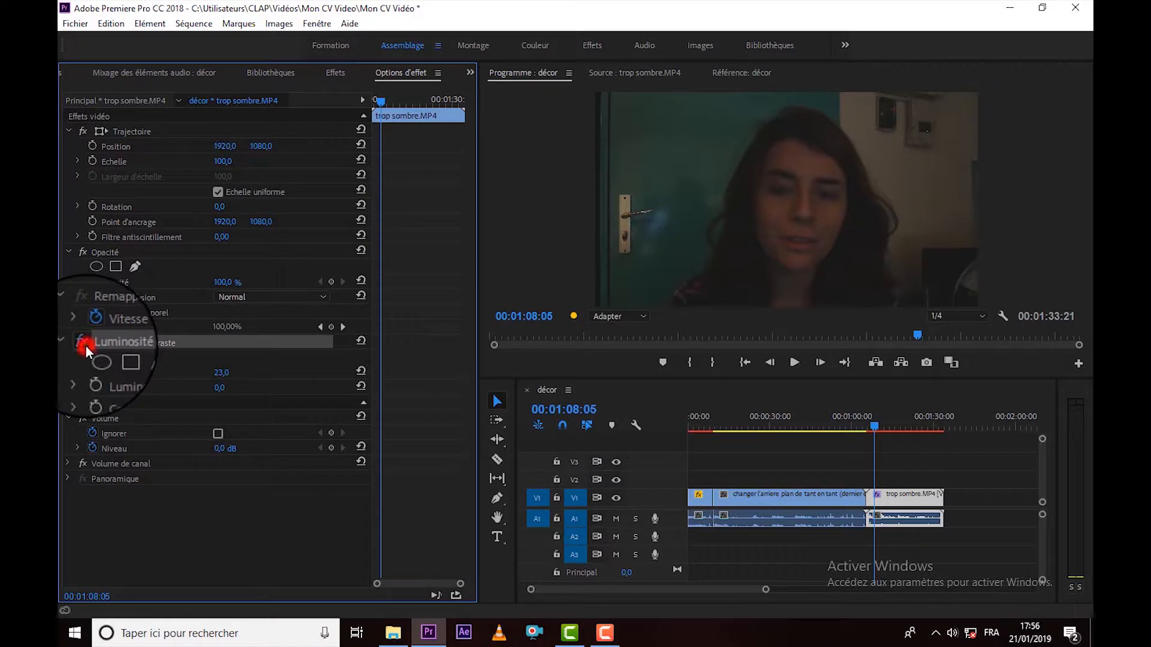
left_click(85, 346)
left_click(85, 346)
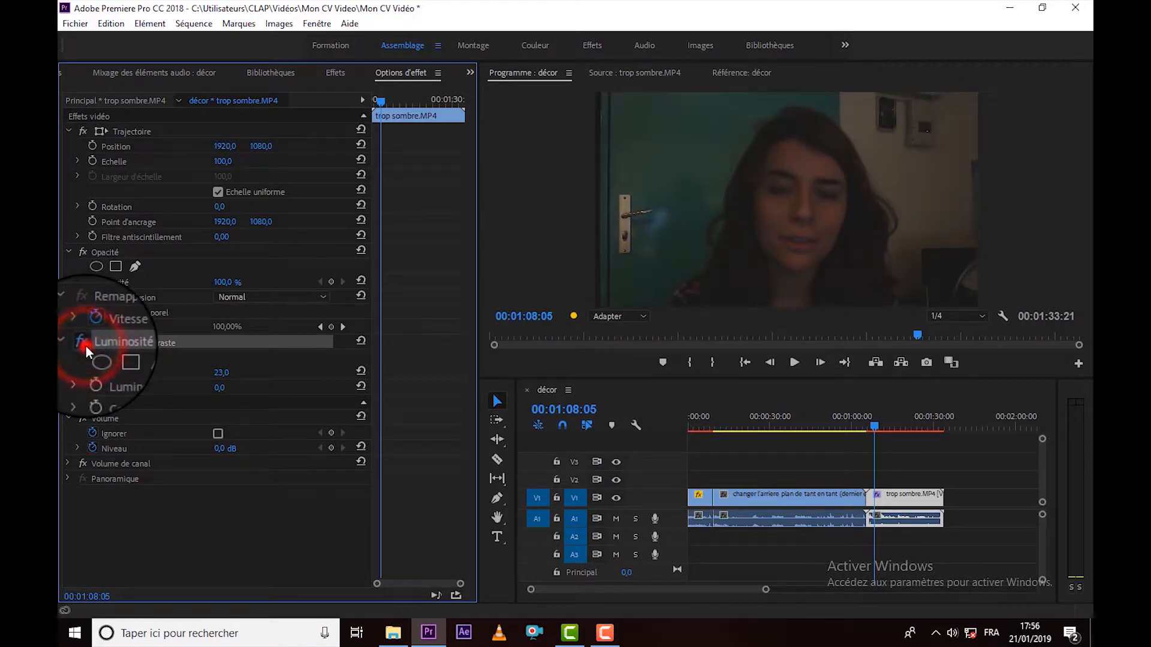
left_click(85, 346)
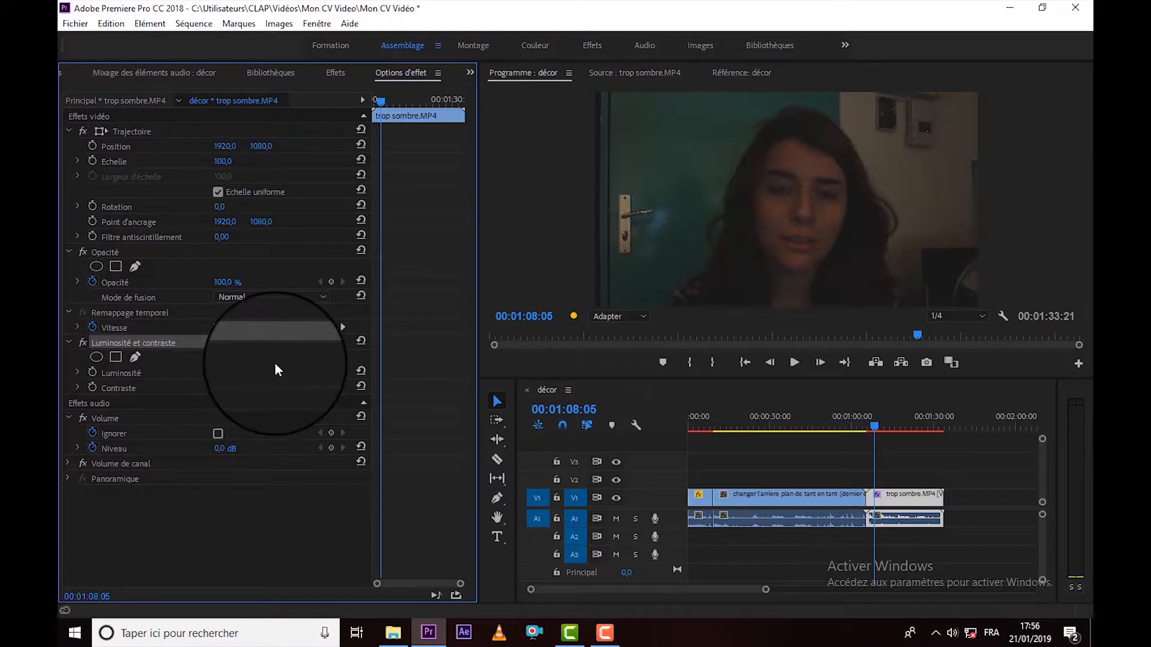
Set the effect's Contraste to 7 and compare the image with the effect disabled and enabled.
mouse_move(219, 388)
left_mouse_down()
mouse_move(290, 379)
mouse_move(230, 380)
left_mouse_up()
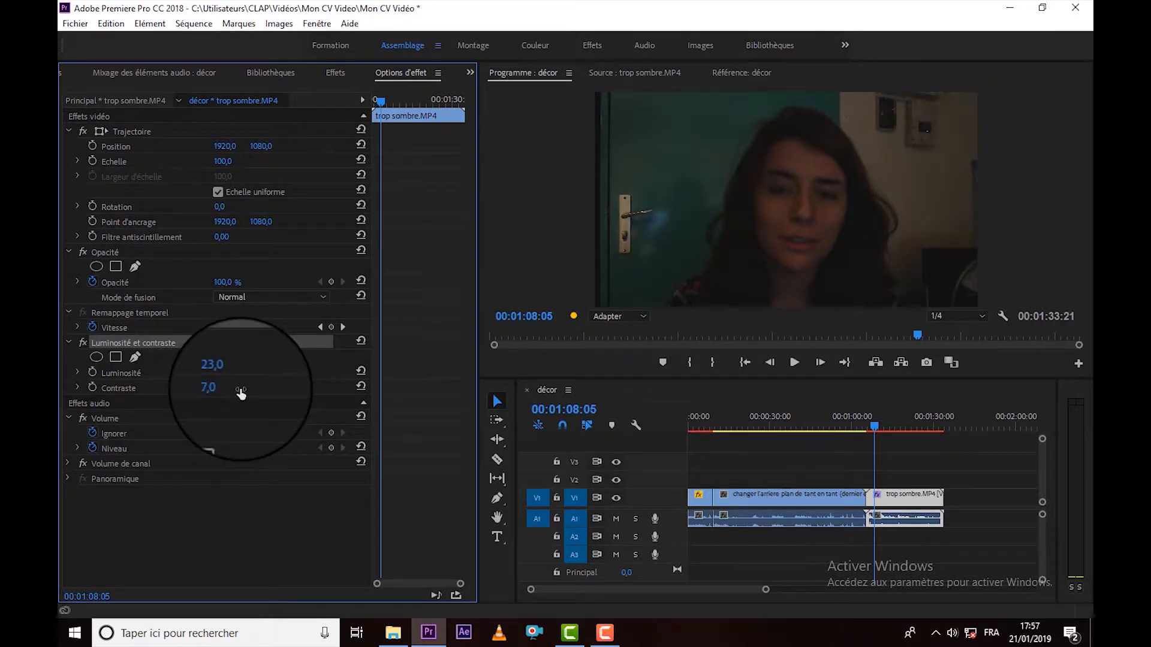
left_click(84, 342)
left_click(84, 342)
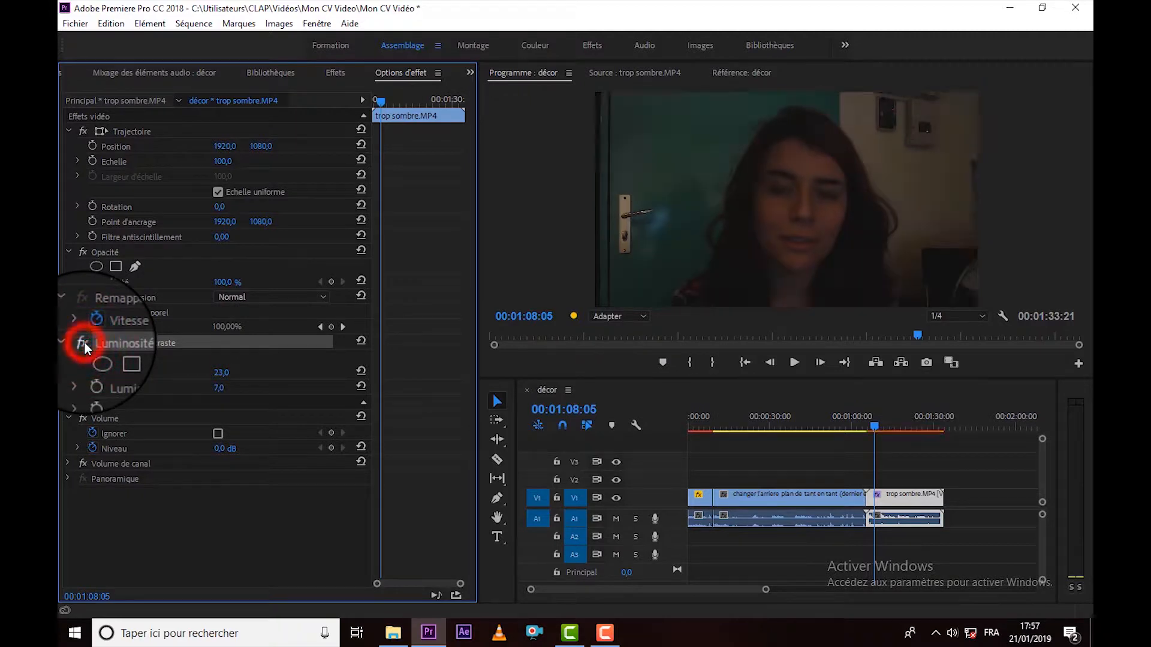
left_click(84, 341)
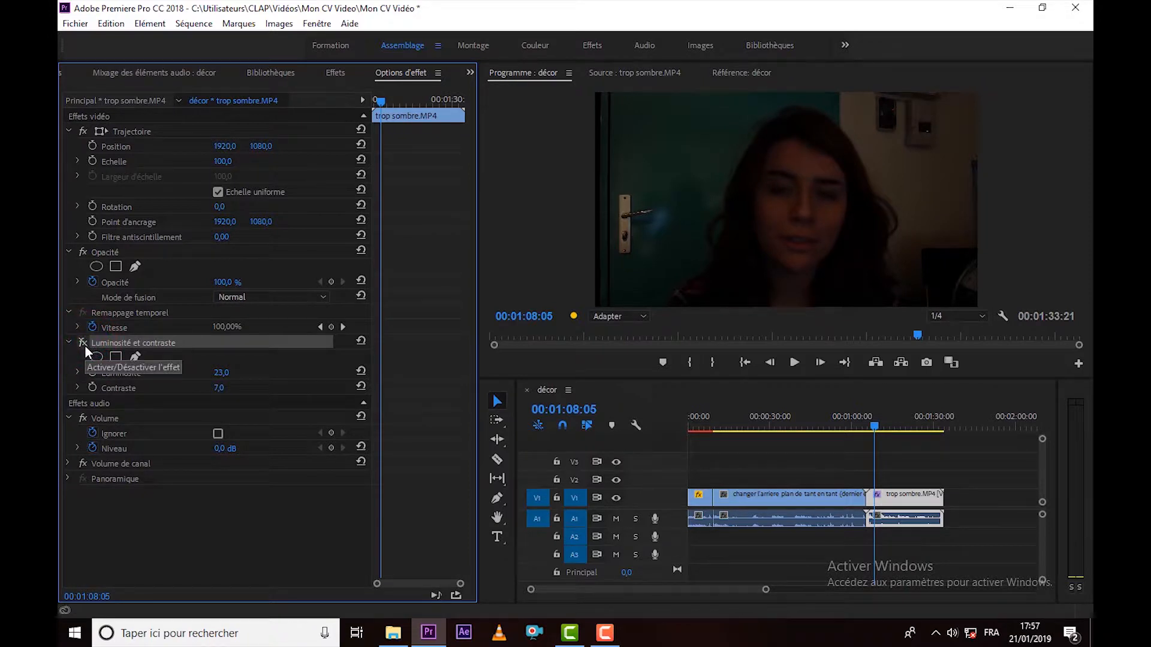
left_click(84, 343)
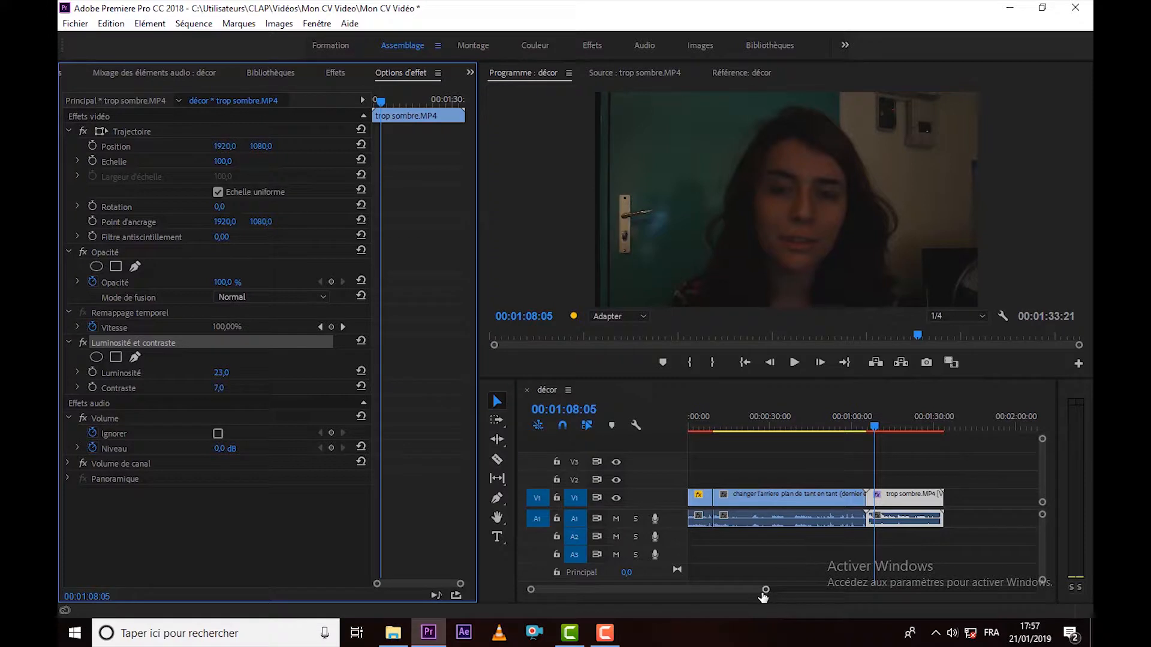
Import the tuto 1 video from the E: drive and place it on track V1 directly after the trop sombre.MP4 clip.
left_click_drag(765, 594, 870, 592)
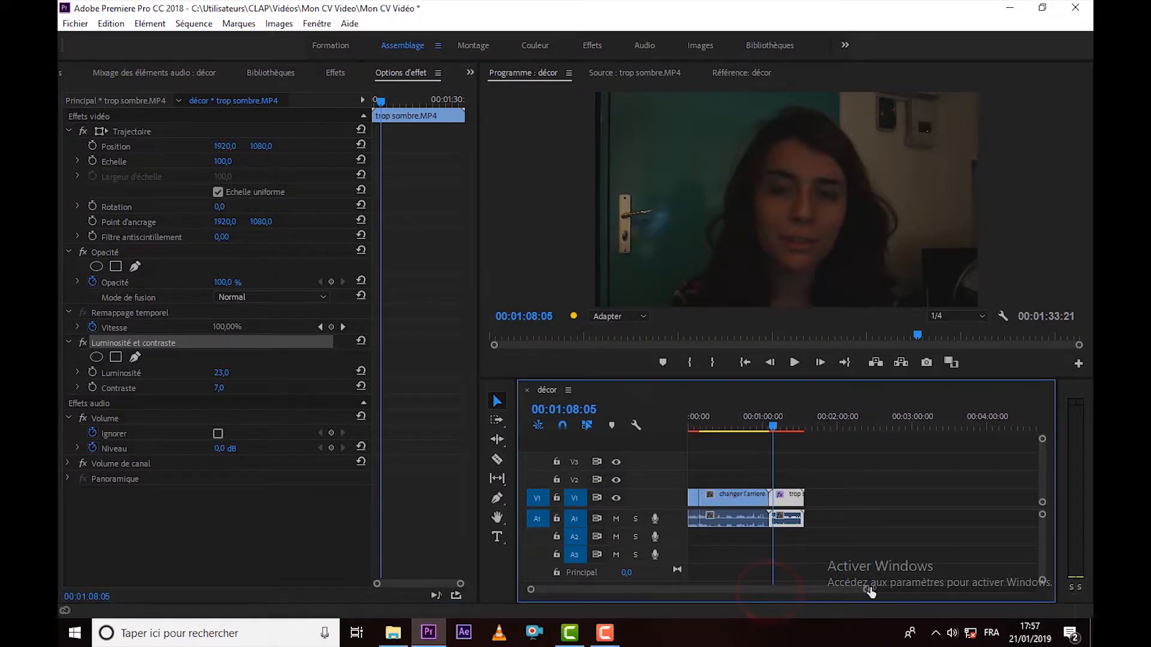
left_click(826, 551)
left_click(471, 73)
left_click(520, 91)
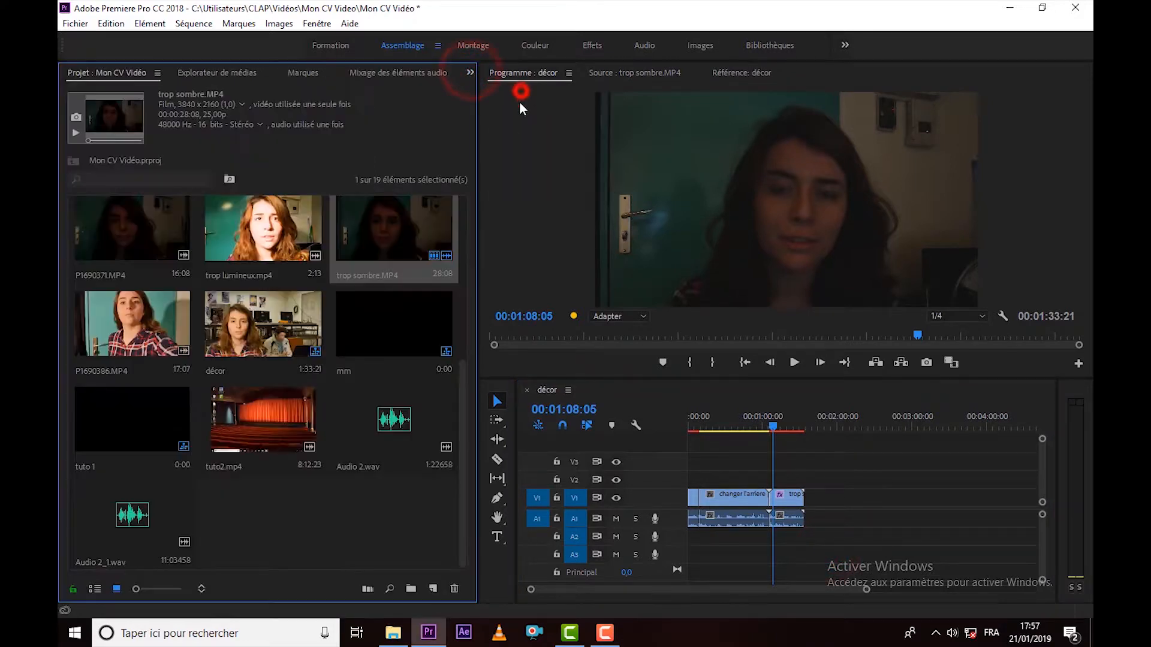
right_click(289, 503)
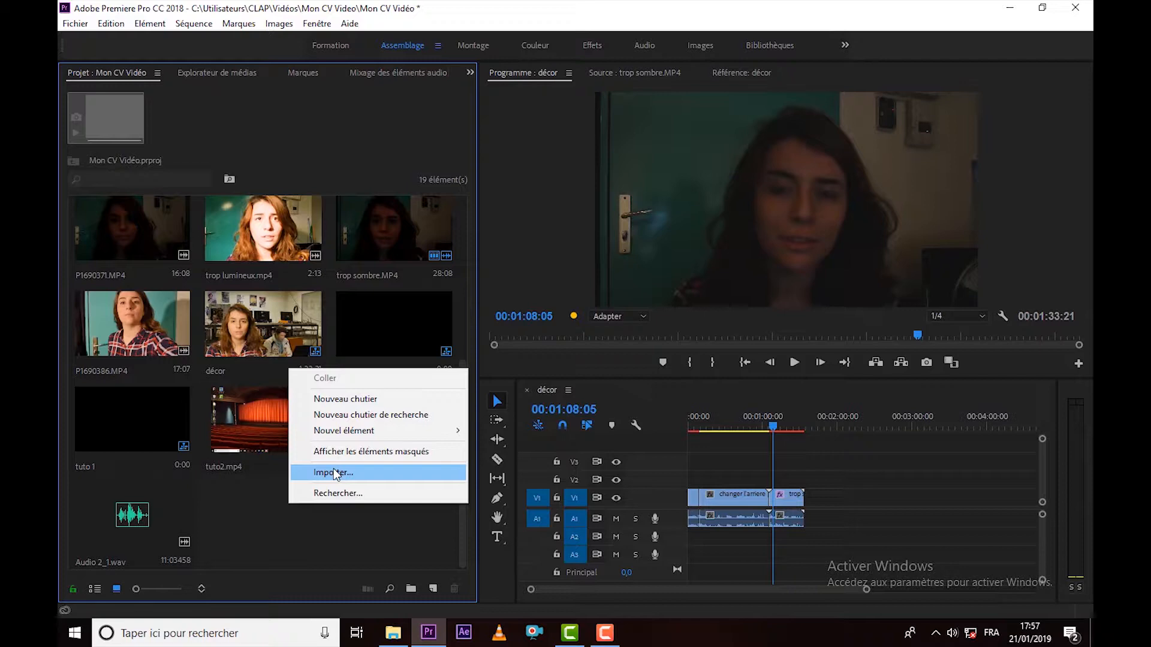
left_click(334, 468)
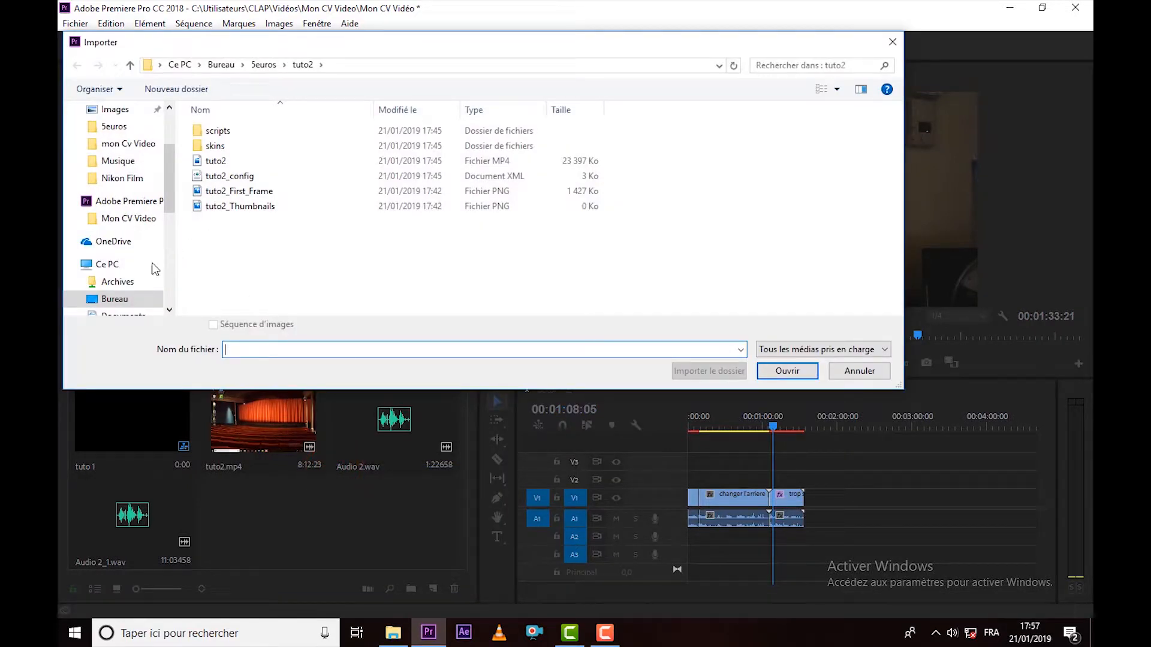
scroll(154, 268, "down", 5)
left_click(110, 254)
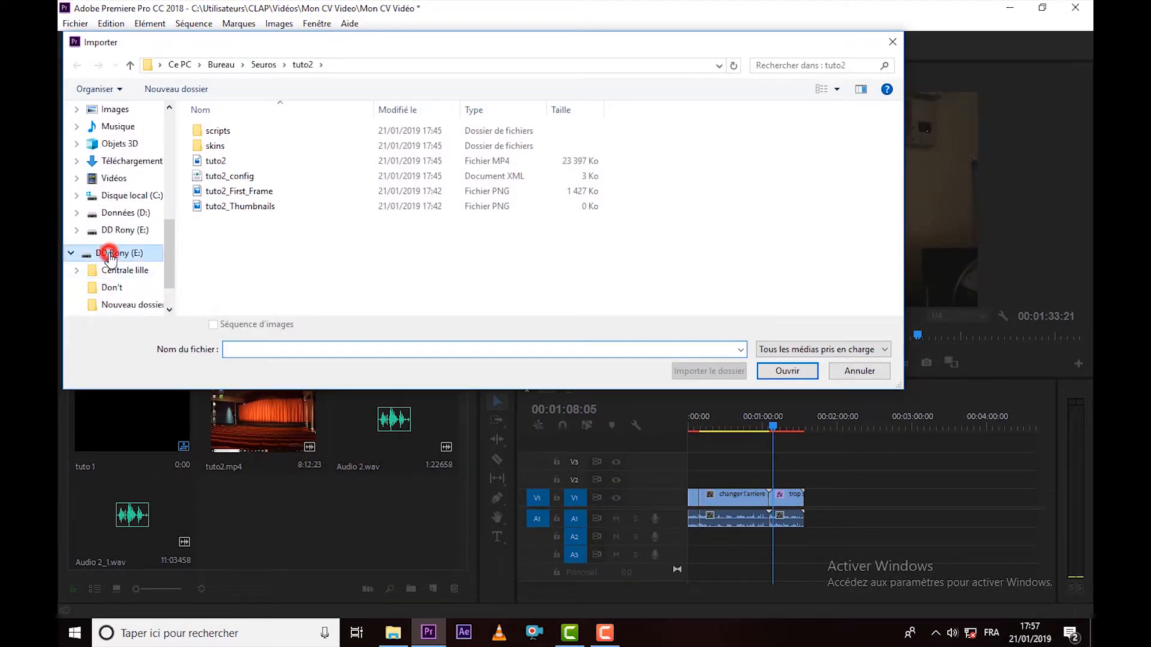
scroll(867, 192, "down", 2)
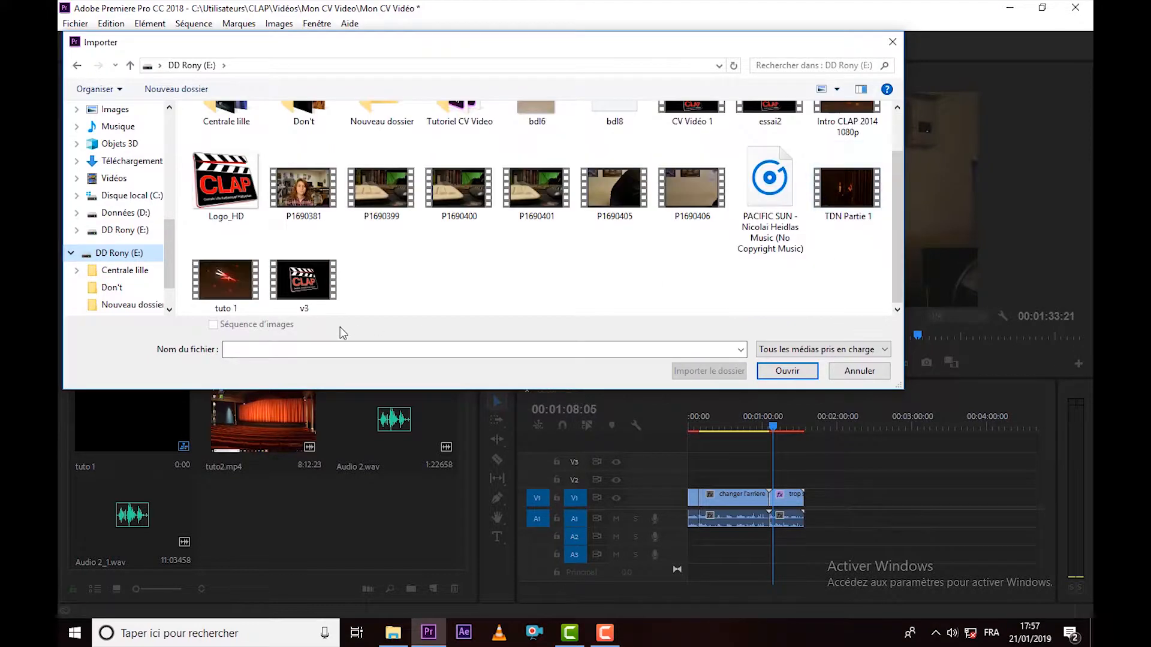
left_click(225, 279)
left_click(787, 372)
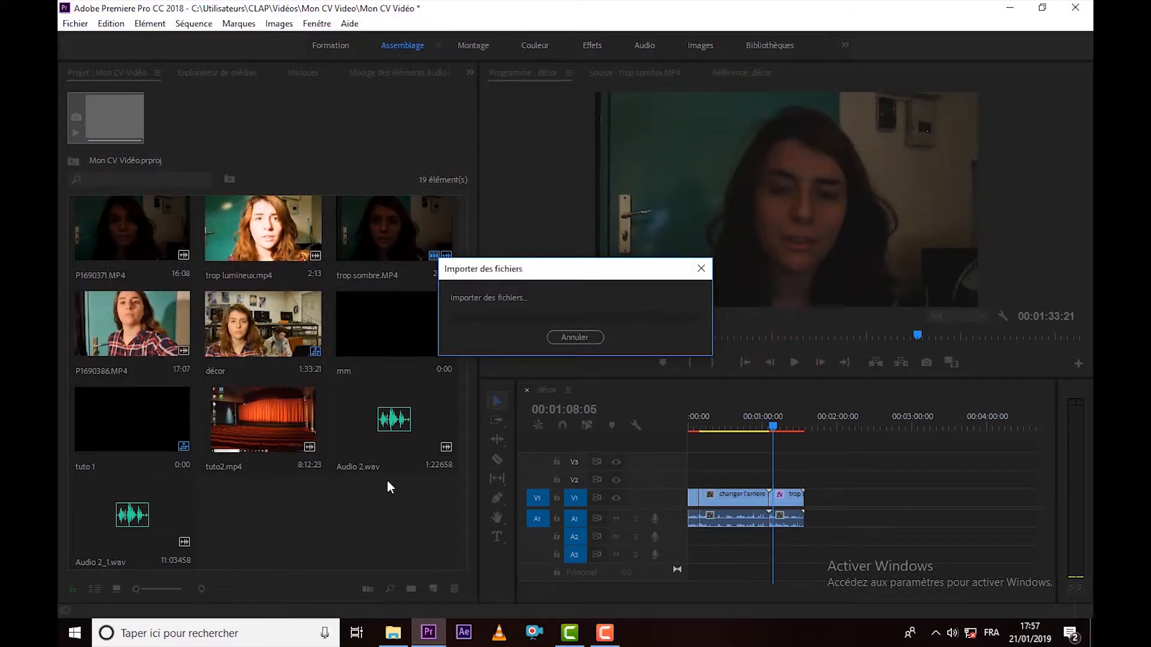
left_click_drag(256, 514, 867, 503)
Play the décor sequence from the end of trop sombre.MP4 and within tuto 1.mp4 to check its picture and sound level.
left_click_drag(798, 425, 802, 424)
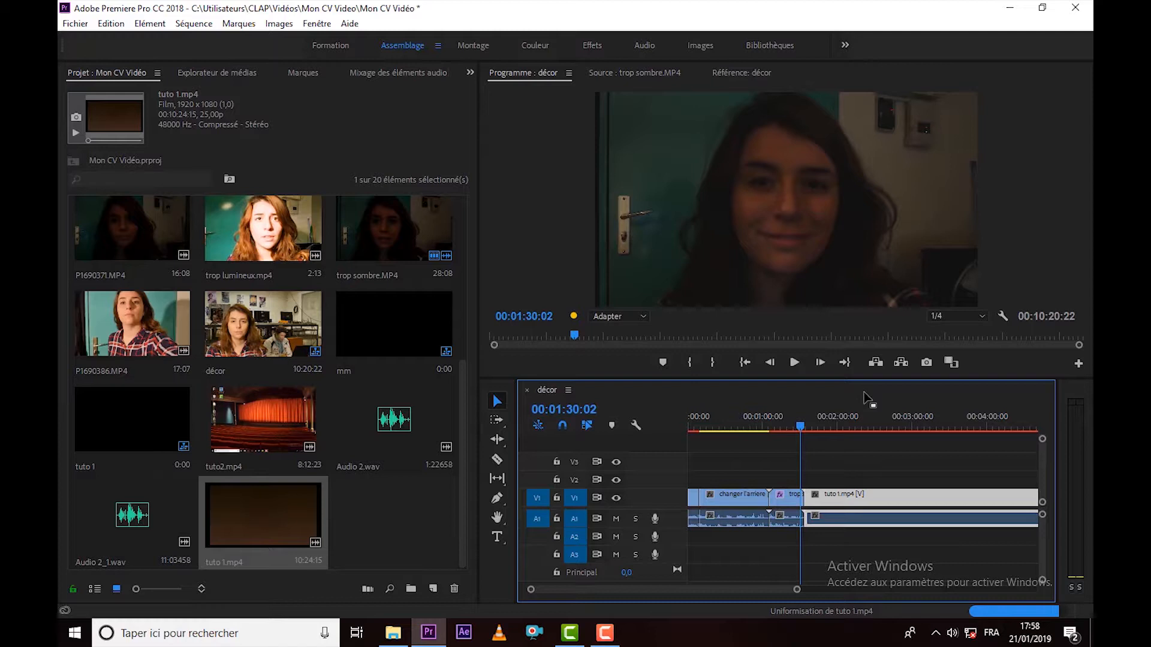
left_click(793, 364)
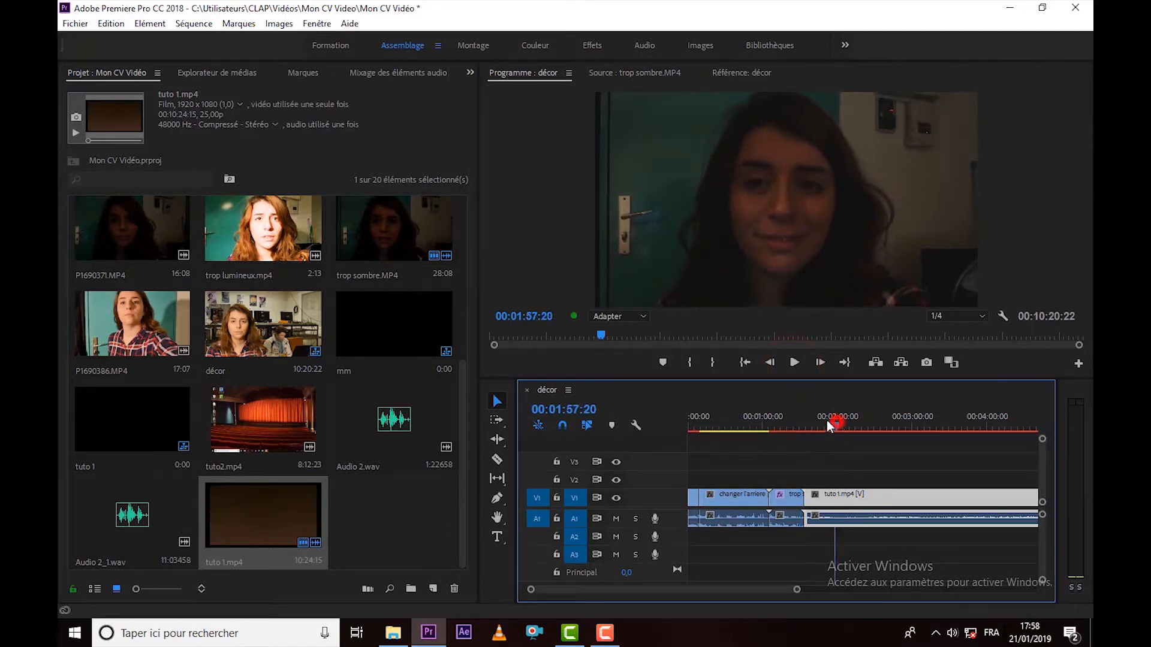
left_click(834, 419)
left_click(794, 363)
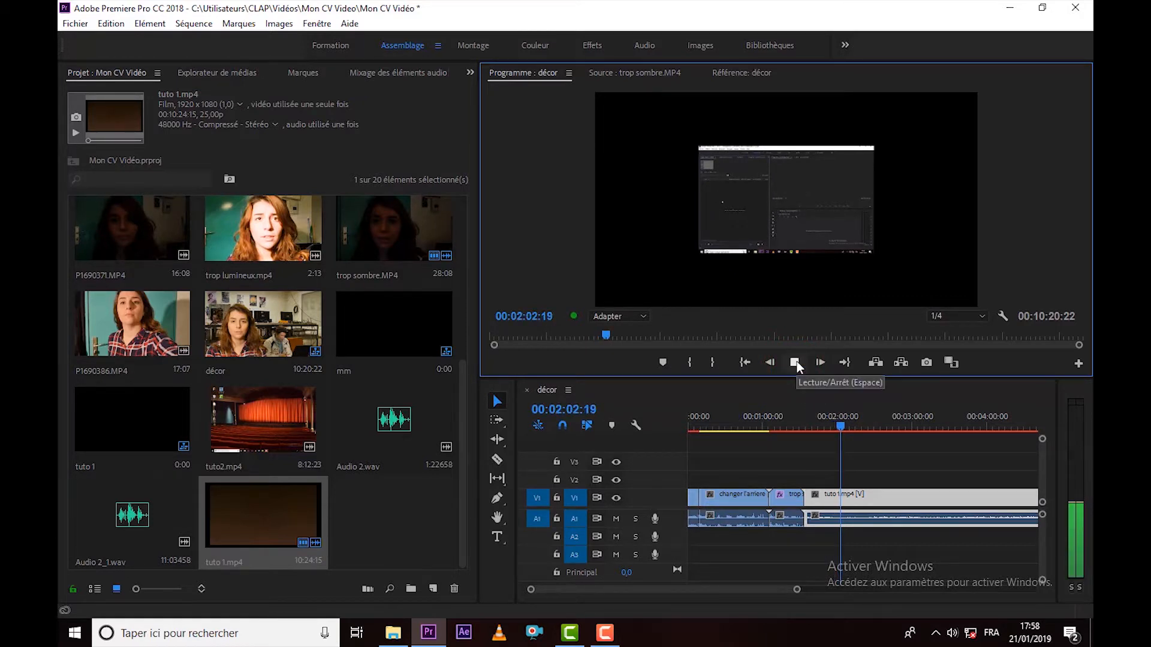
left_click(796, 362)
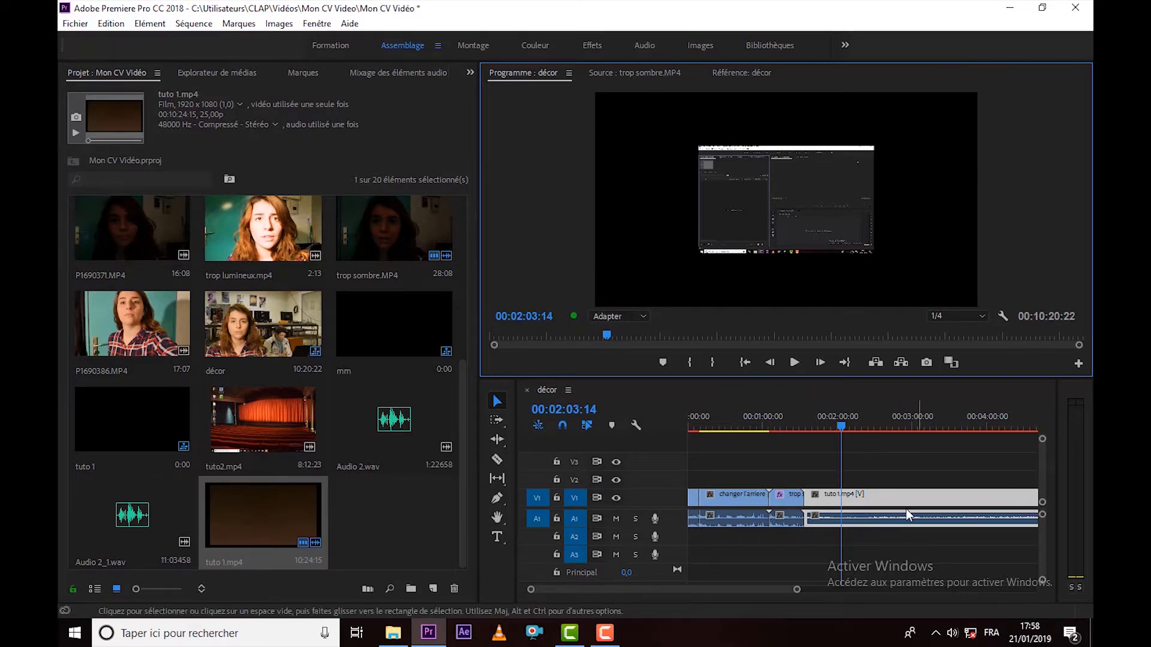
Set the Echelle of the tuto 1.mp4 clip to 196 so it fills more of the frame.
left_click(848, 496)
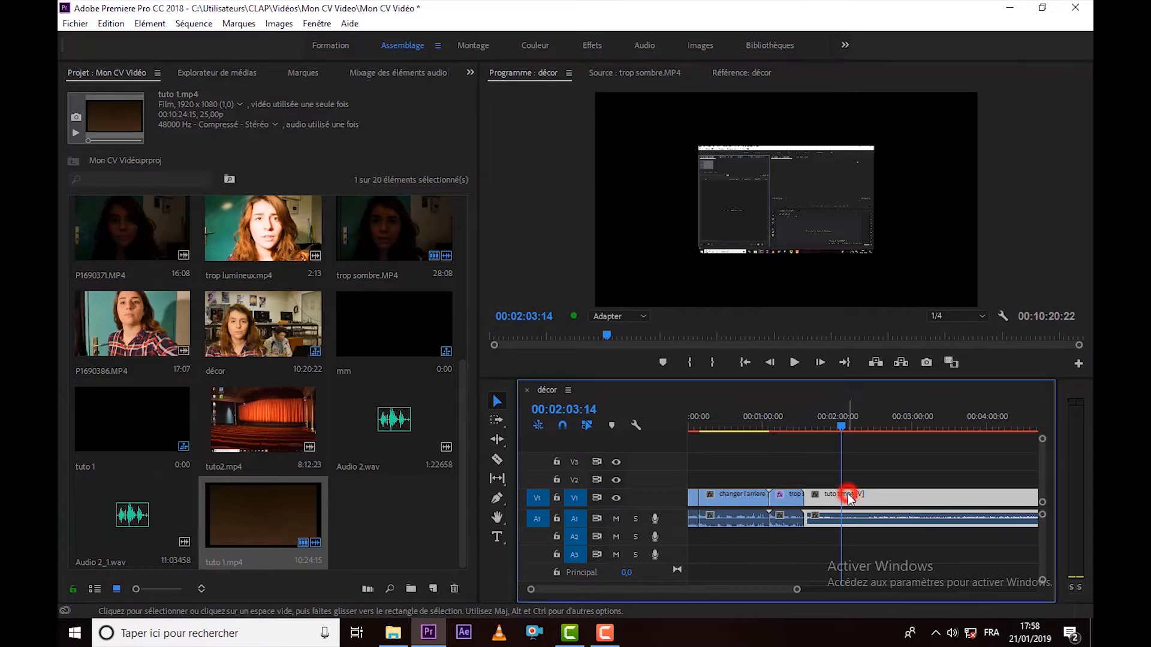
left_click(471, 72)
left_click(499, 185)
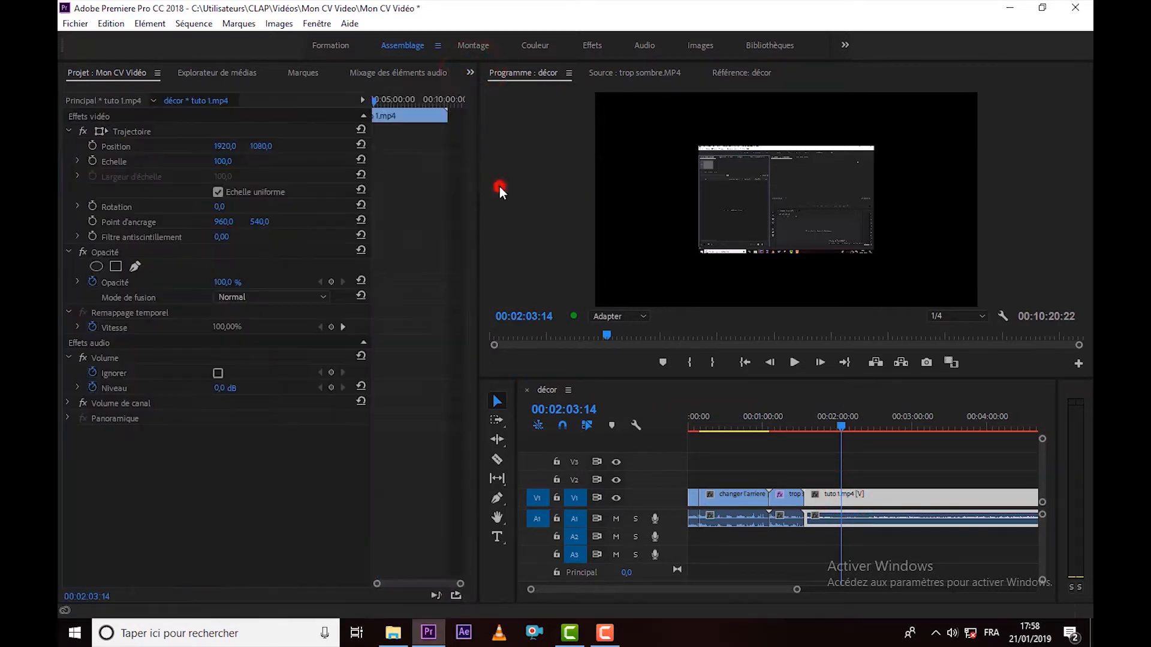
mouse_move(230, 162)
left_mouse_down()
mouse_move(262, 162)
mouse_move(224, 162)
mouse_move(238, 161)
left_mouse_up()
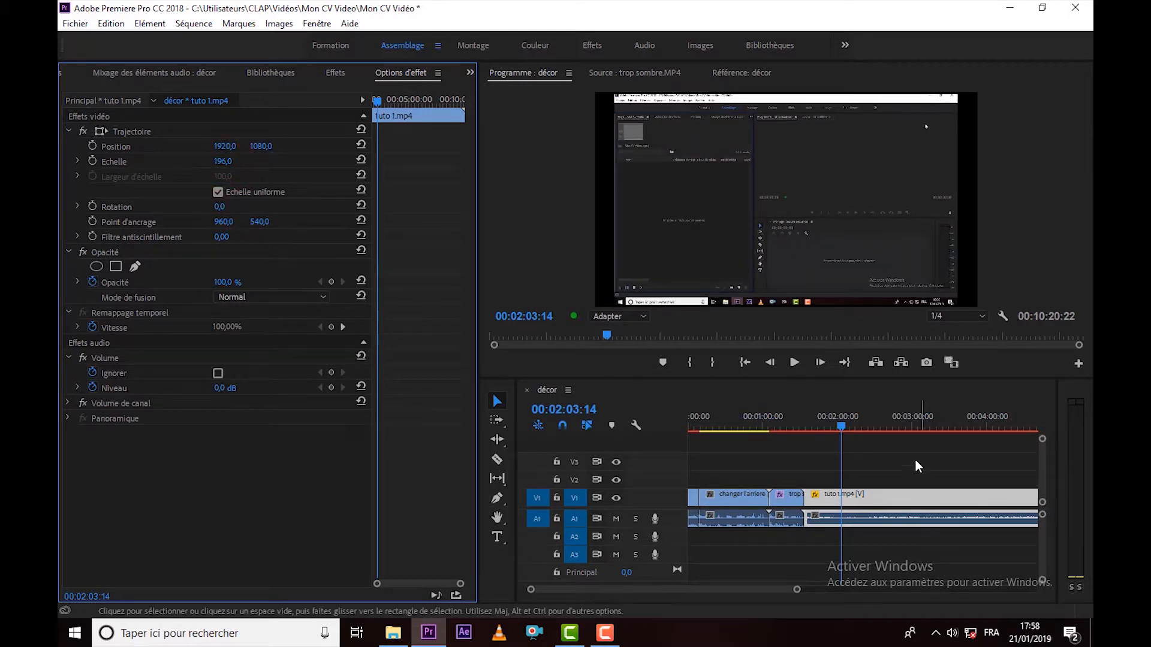
left_click(900, 445)
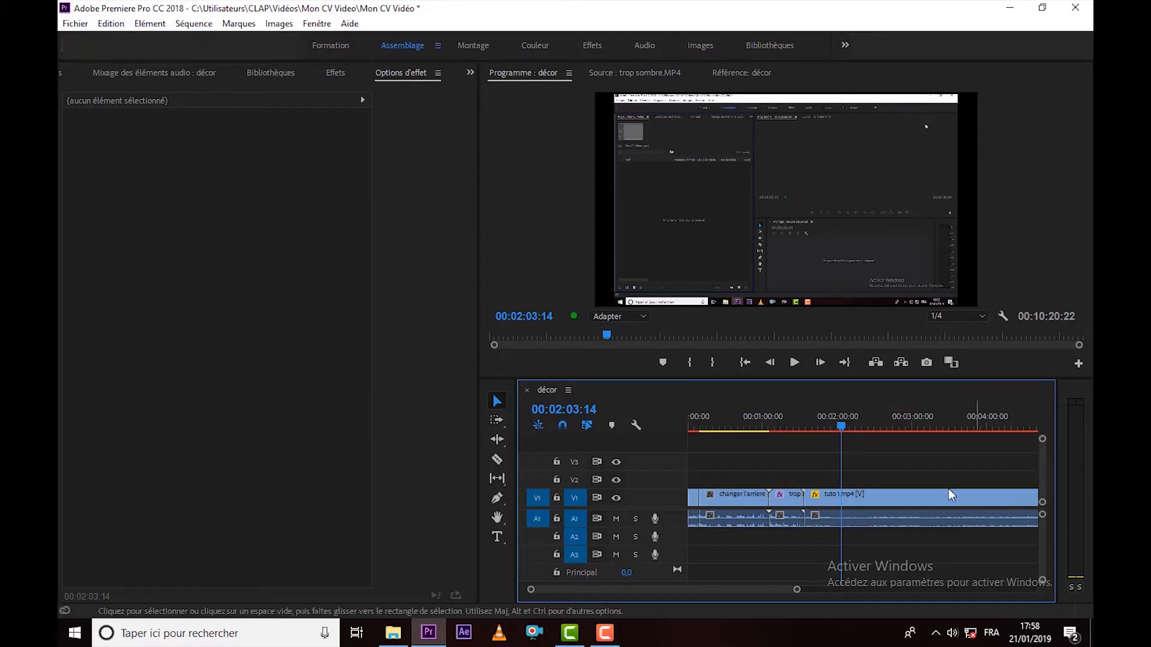
Adjust the audio gain of the tuto 1.mp4 clip by 10 dB.
left_click(864, 520)
right_click(863, 520)
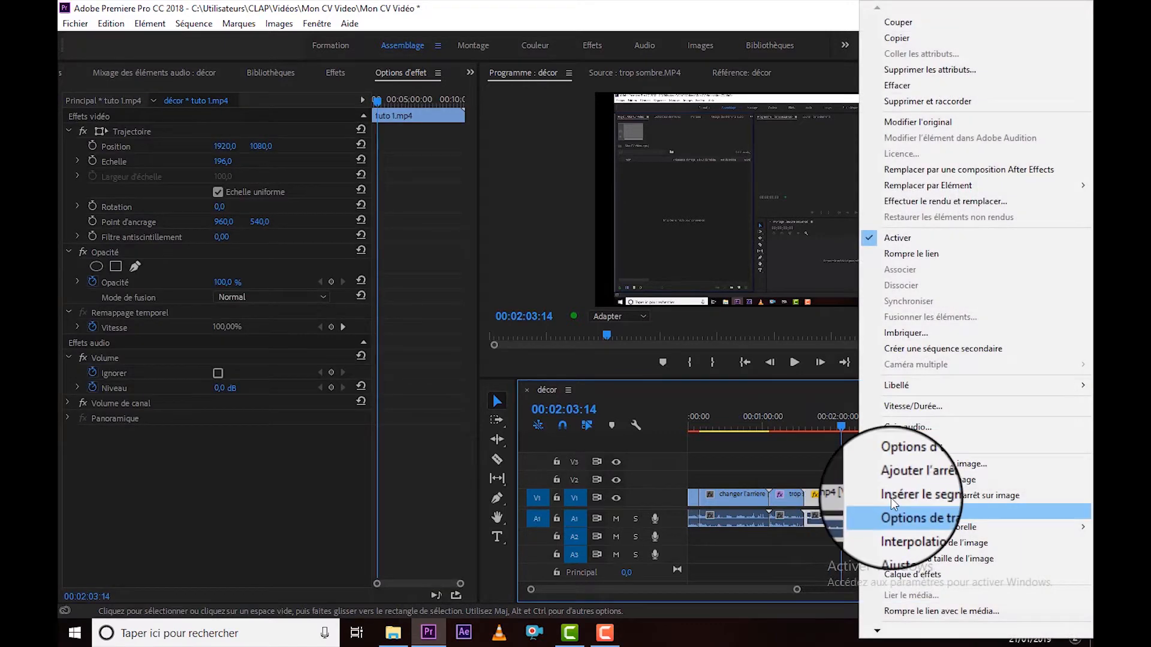
left_click(903, 425)
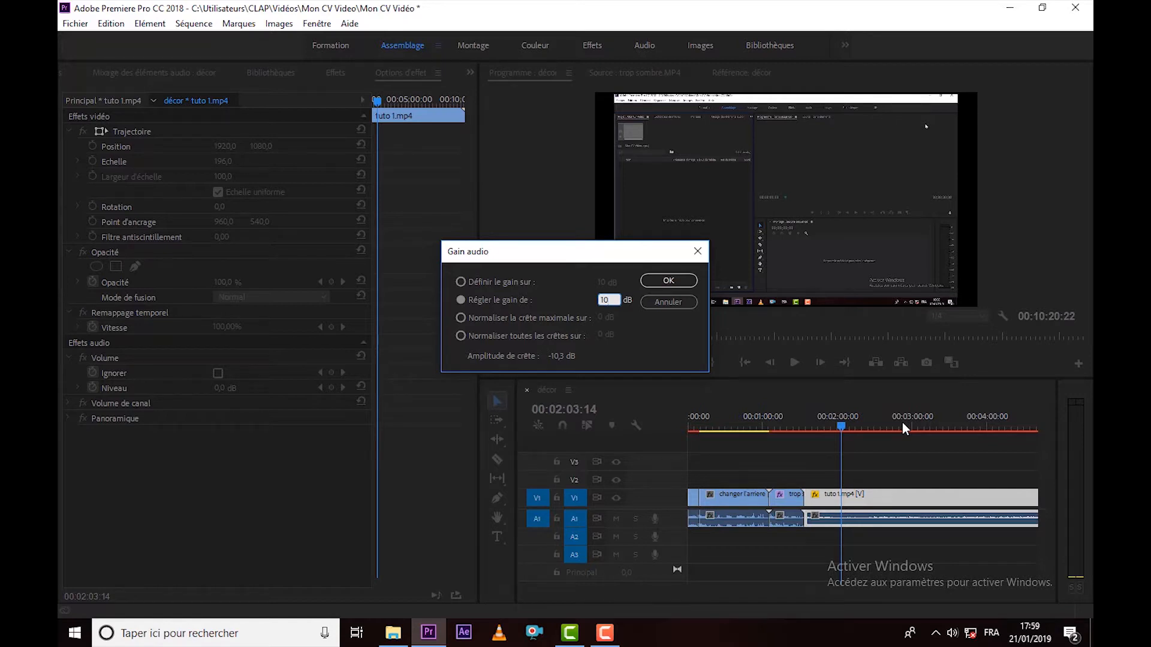
key("Return")
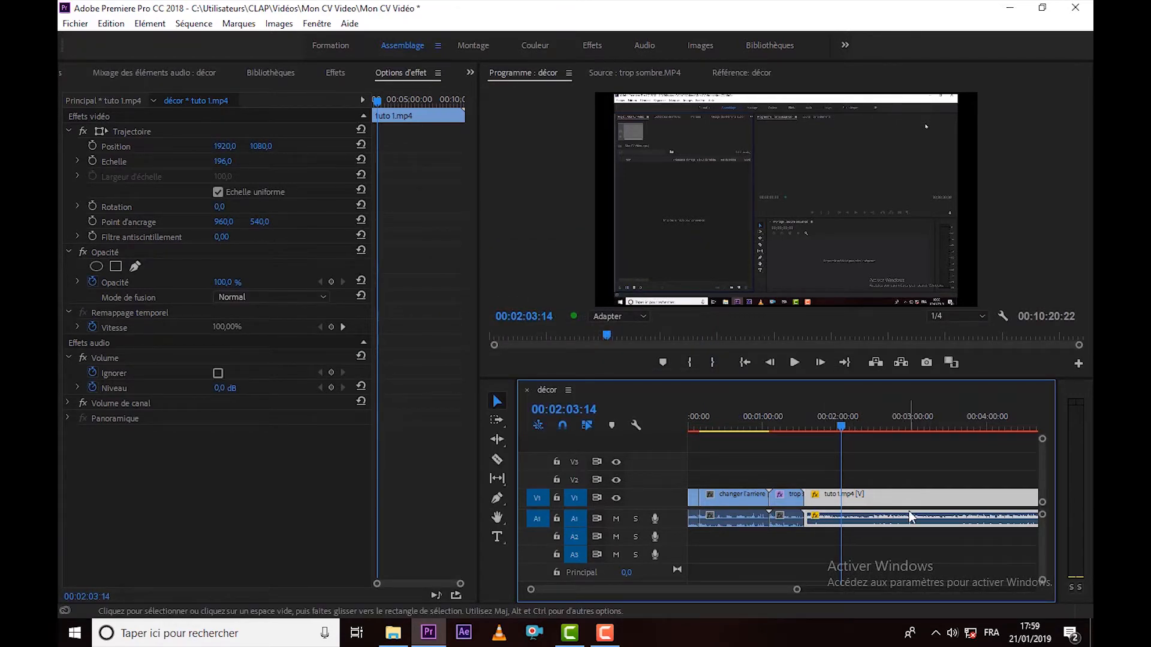
Play the tuto 1.mp4 clip from around the two-minute mark to listen to the adjusted audio level.
left_click(842, 431)
left_click_drag(842, 432, 836, 432)
left_click(794, 362)
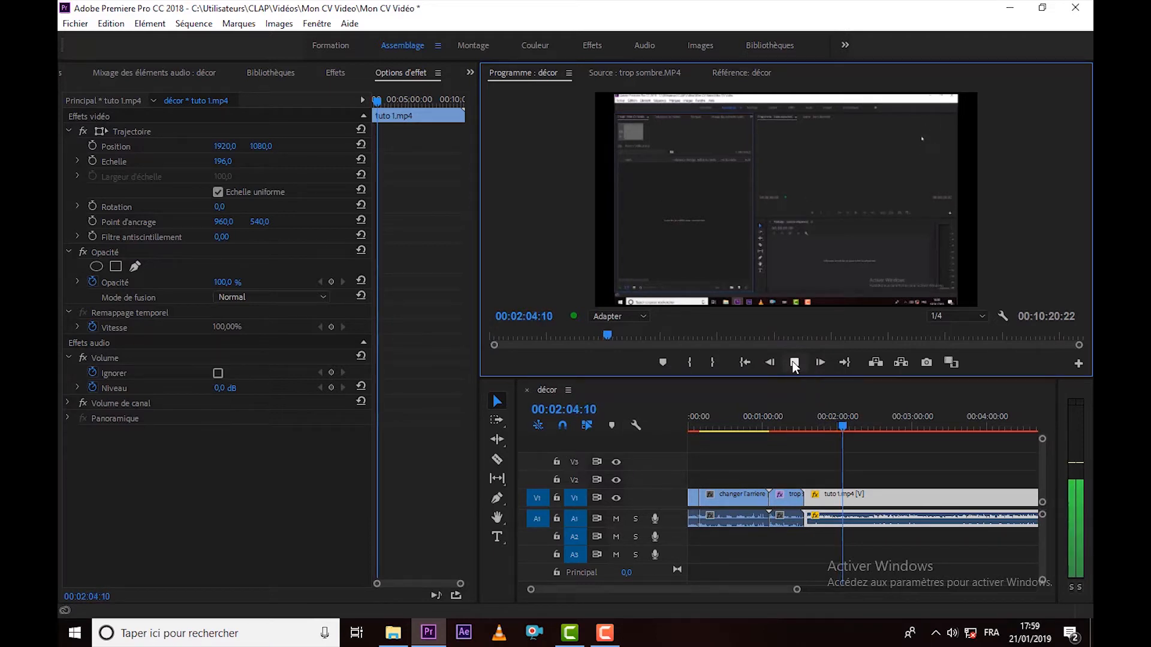
left_click(794, 363)
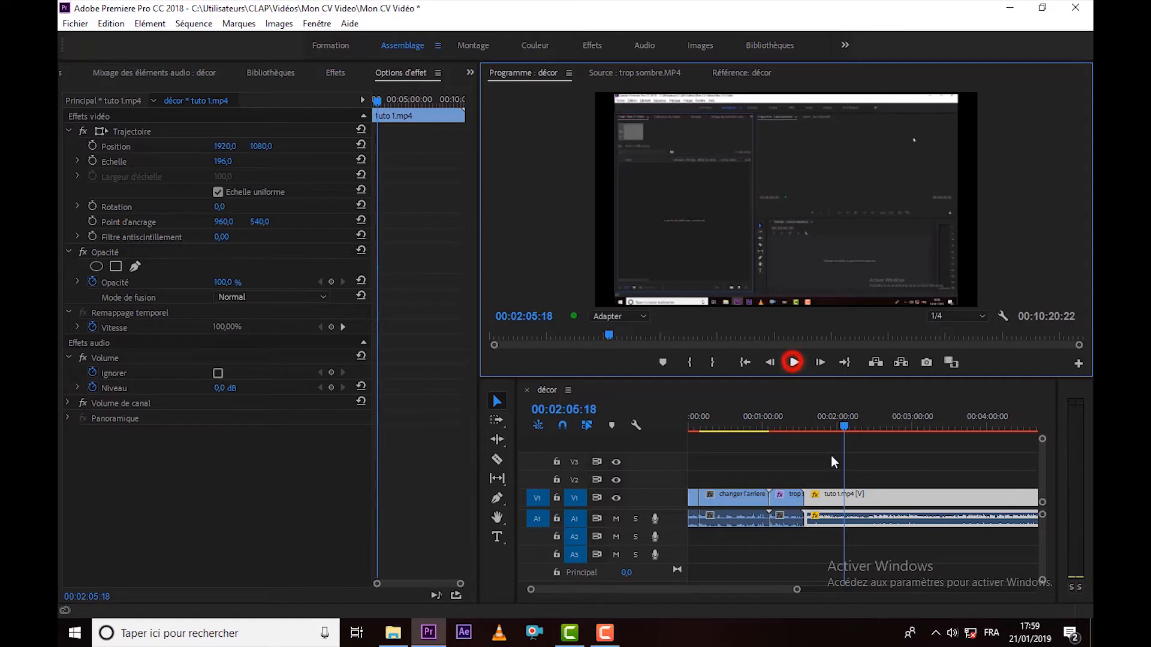
right_click(886, 519)
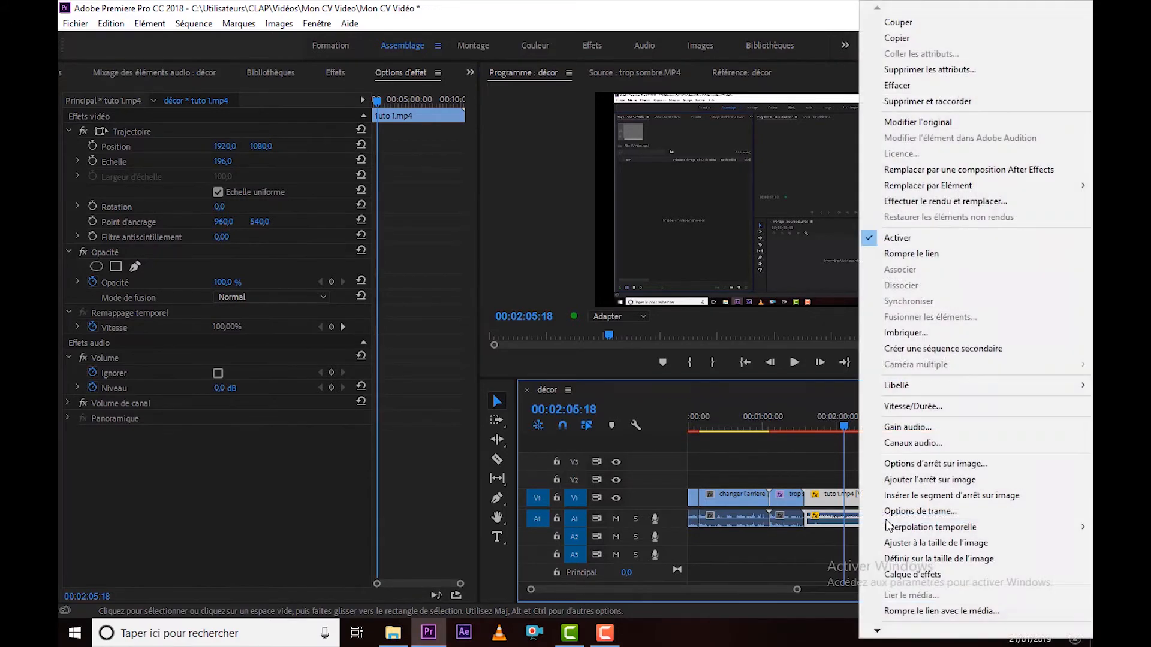
left_click(909, 406)
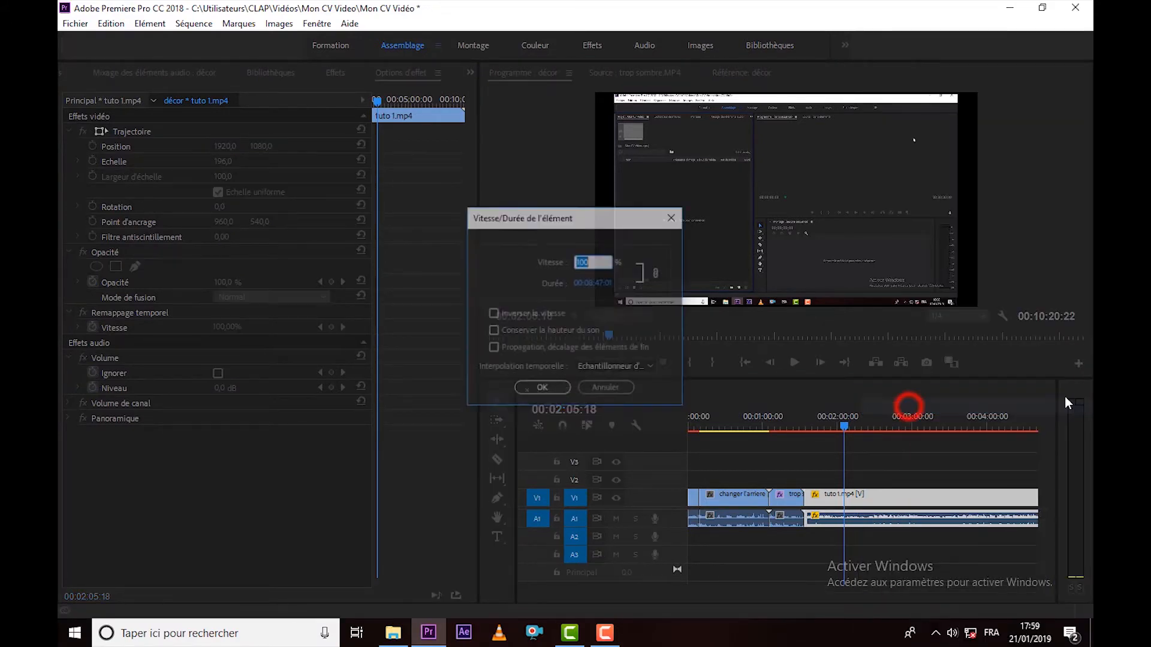
left_click(670, 218)
Adjust the audio gain of the tuto 1.mp4 clip by -10 dB.
right_click(868, 520)
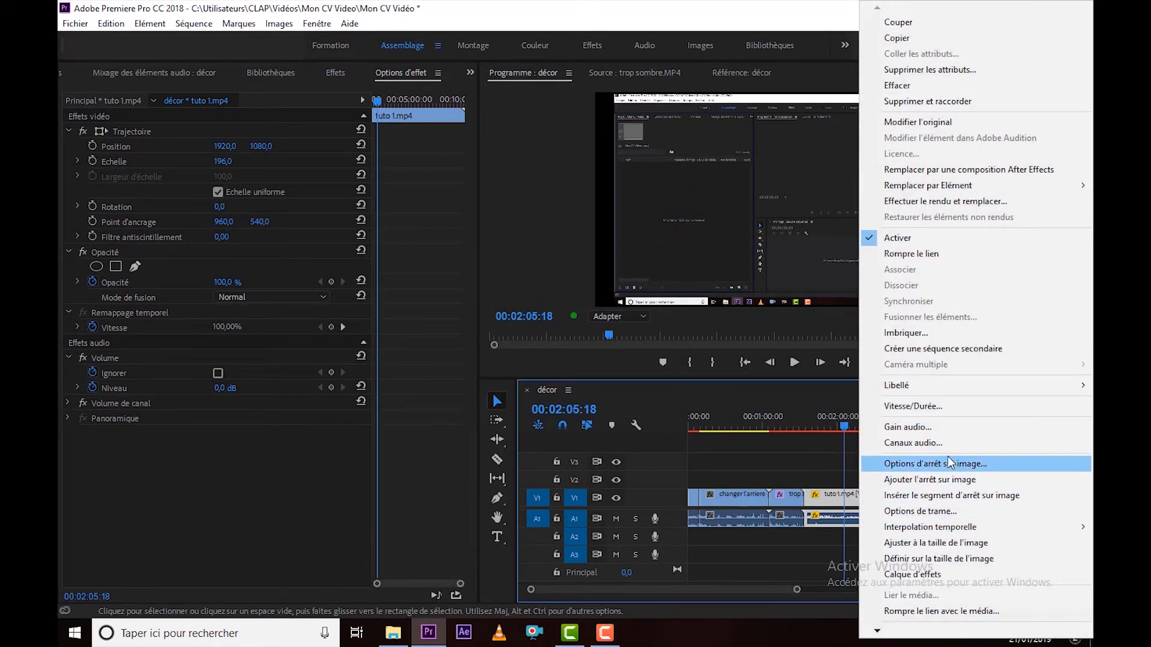
left_click(930, 428)
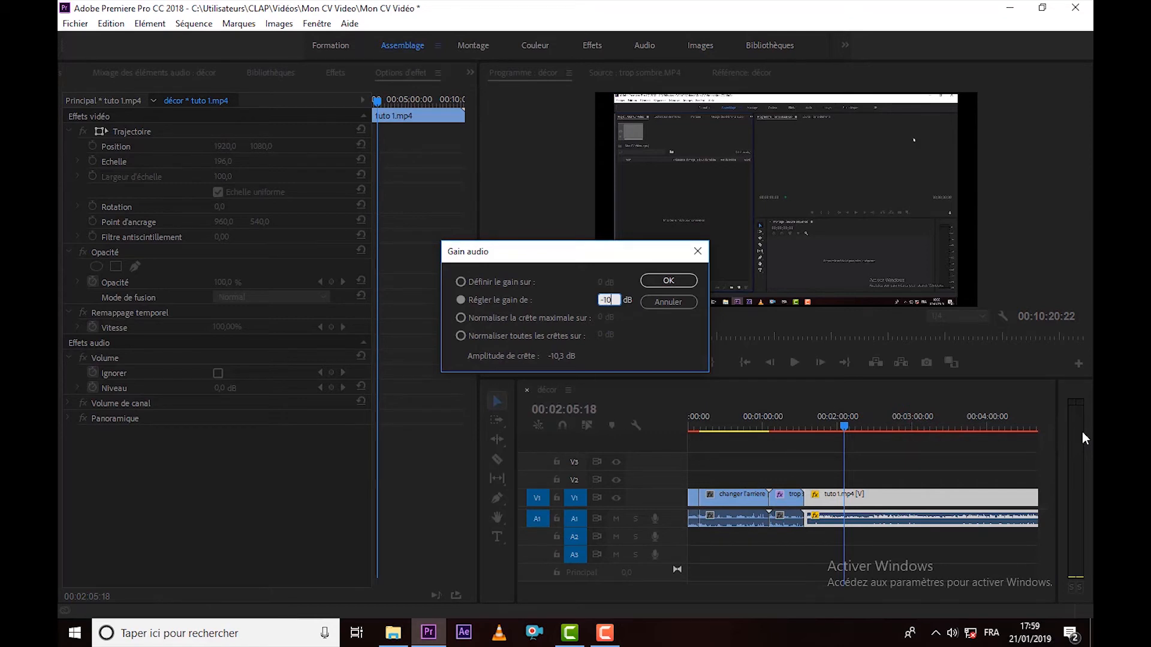
key("Return")
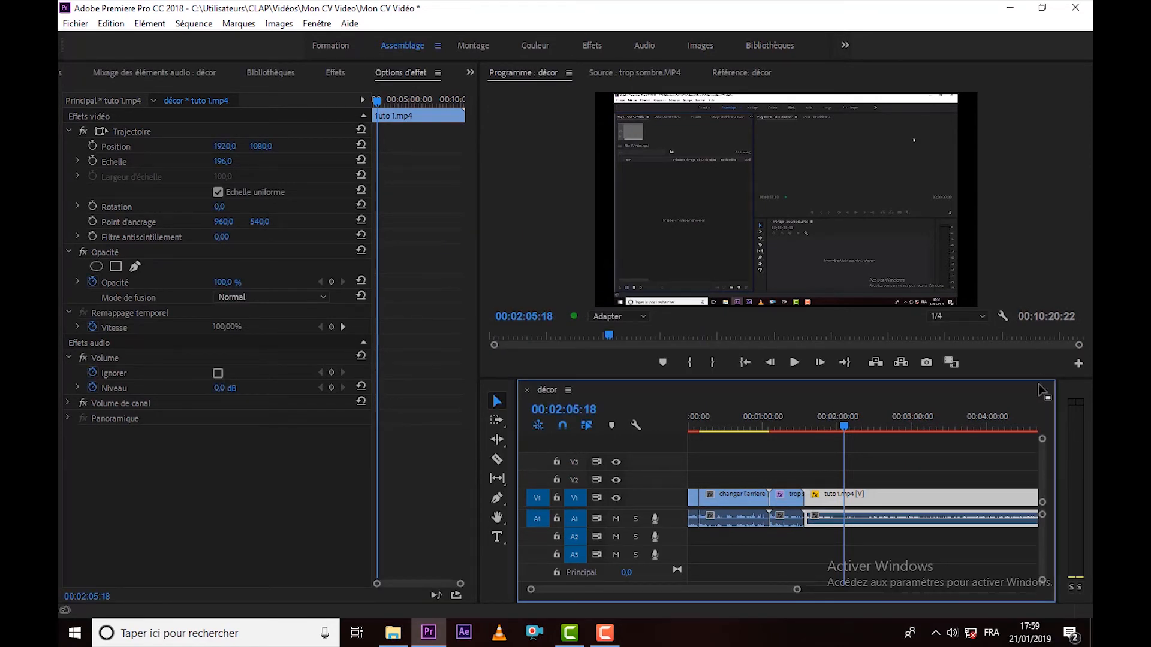
left_click_drag(799, 591, 975, 559)
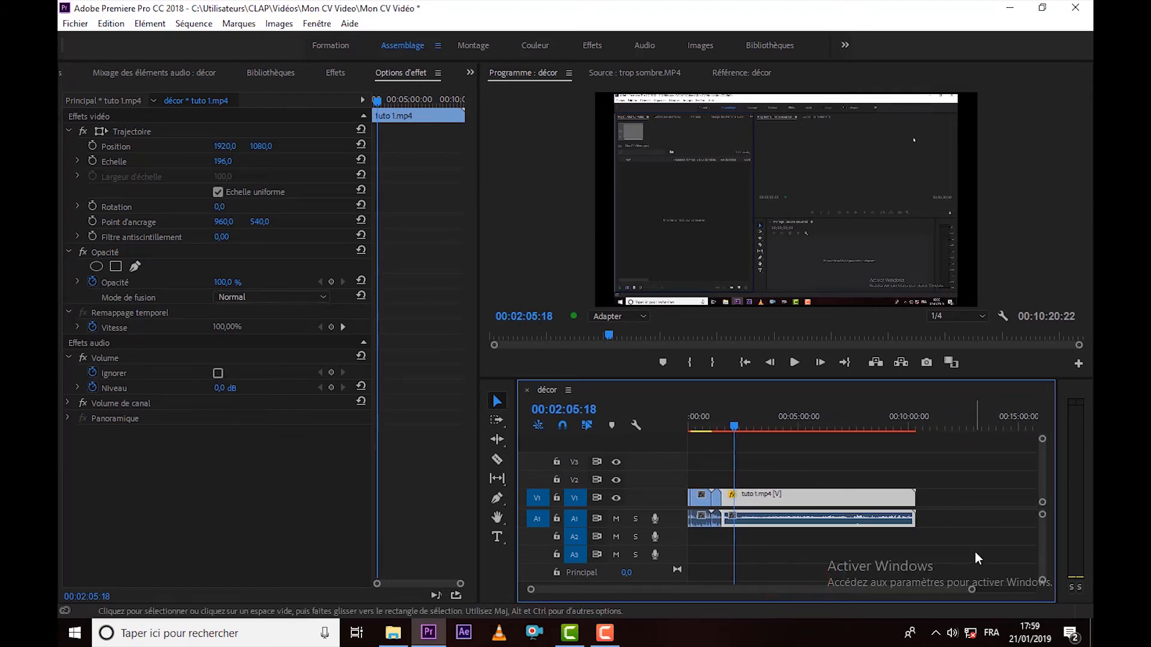